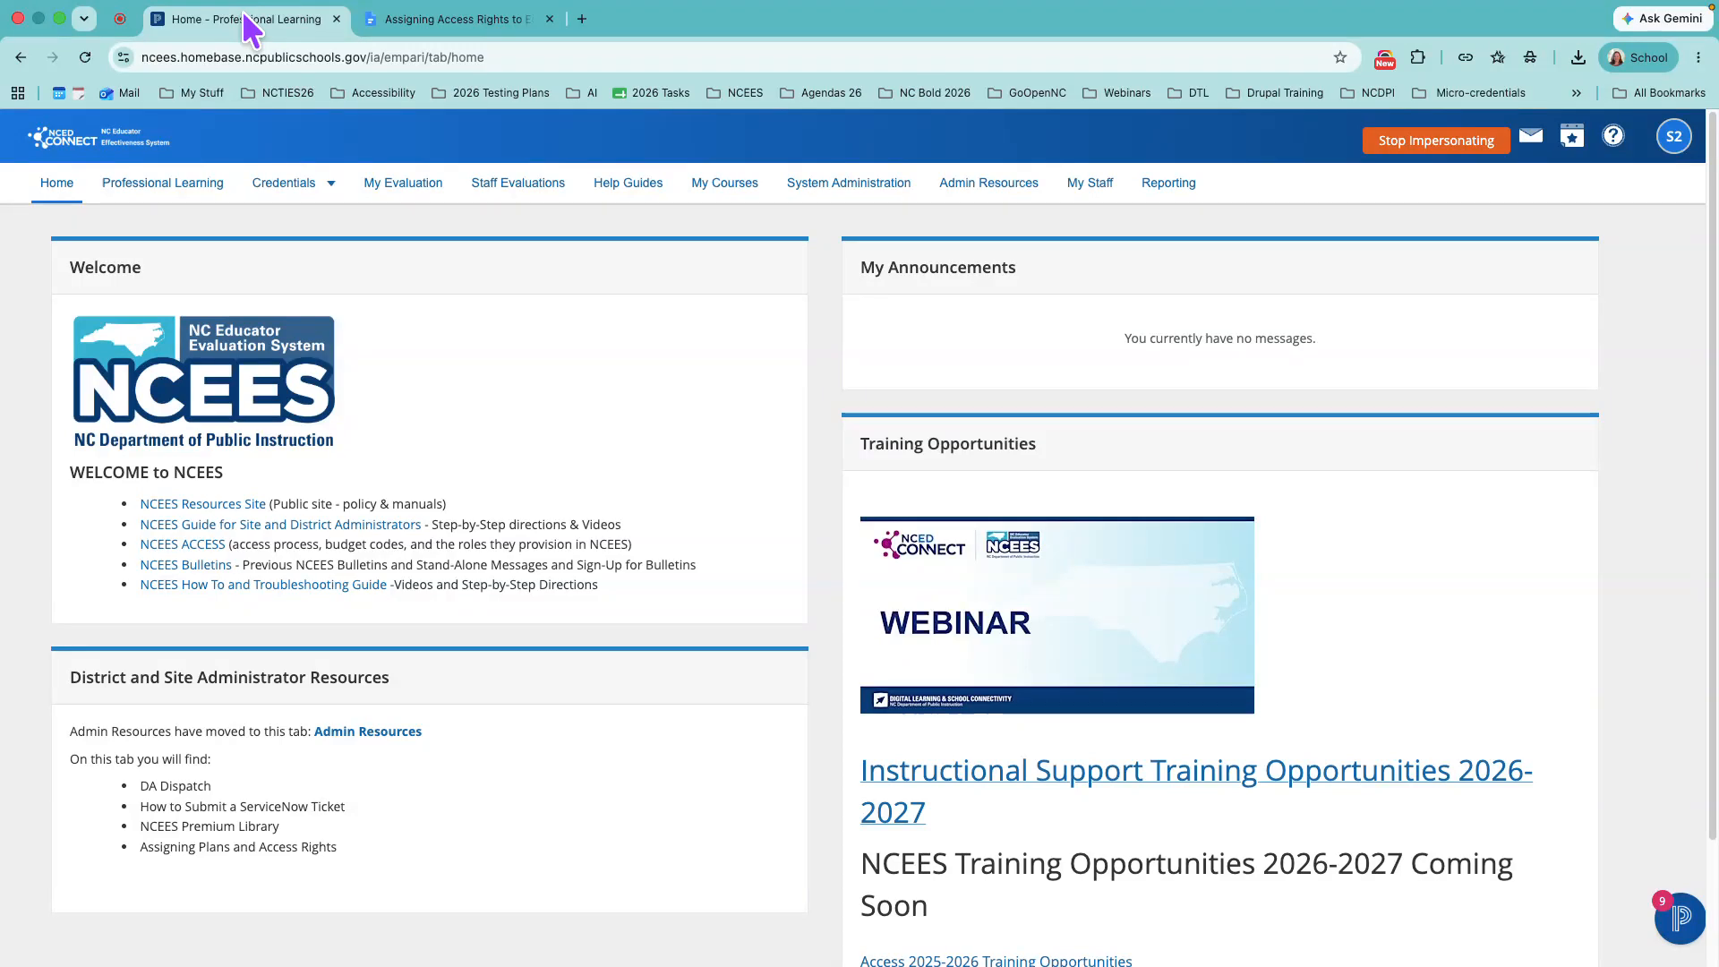
- Switch to the Google Docs guide on assigning access rights and read the descriptions of the access right types
left_click(423, 27)
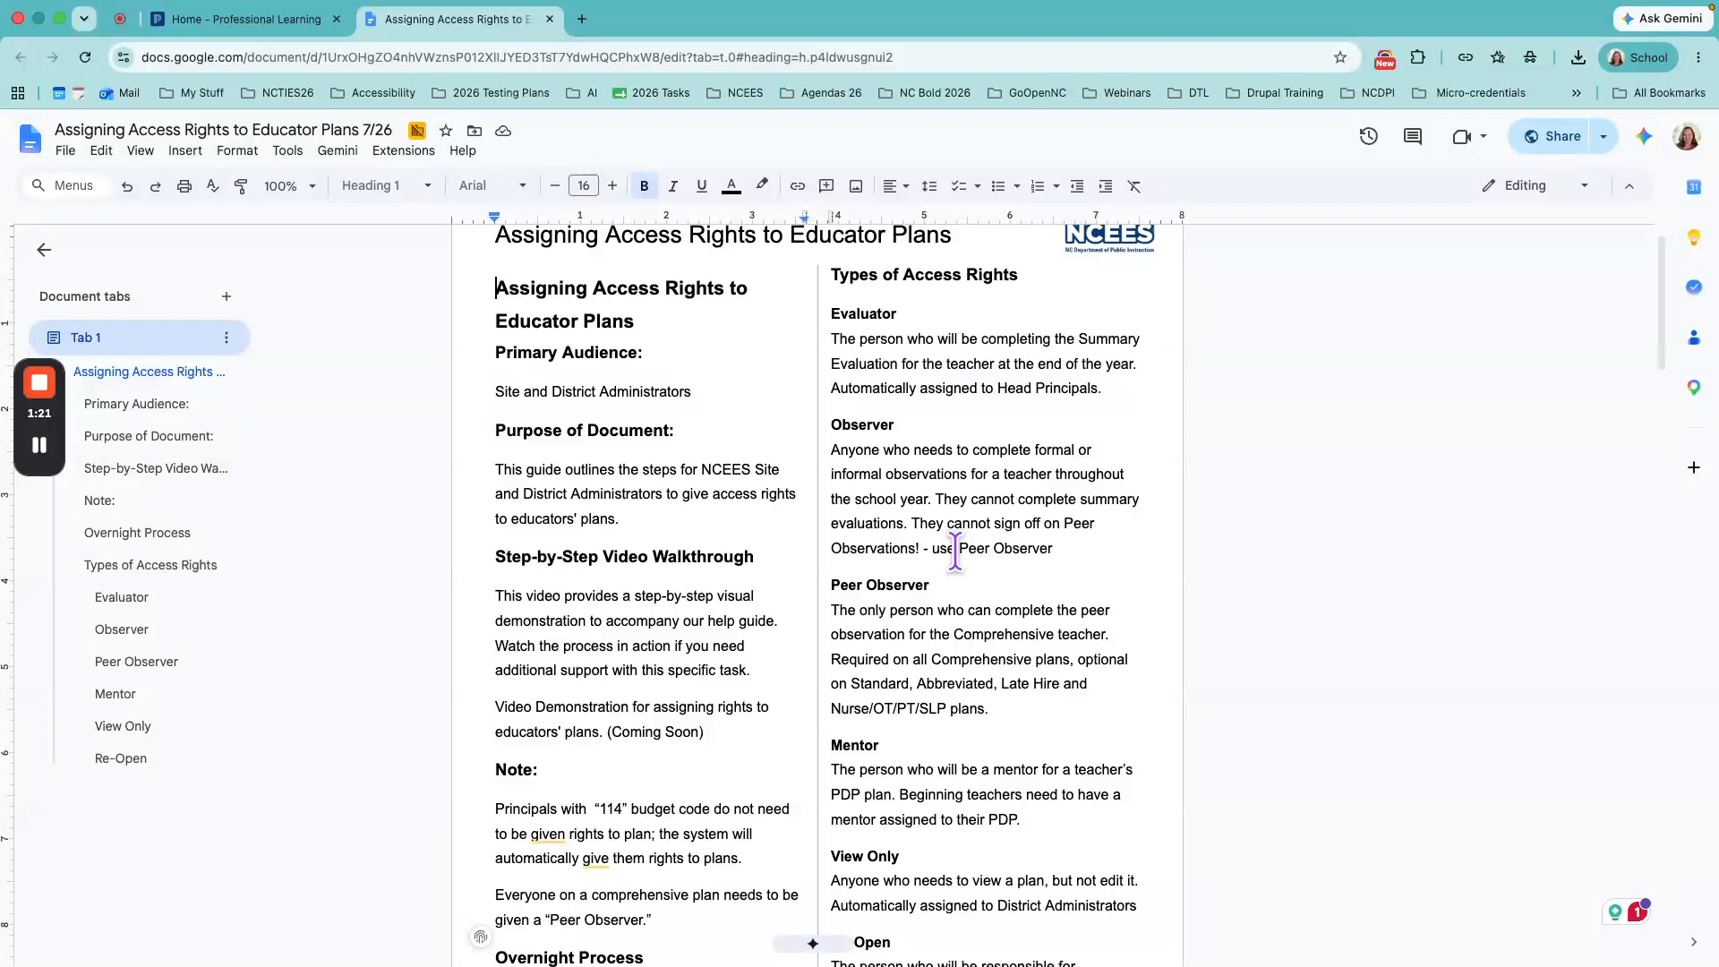
scroll(955, 551, "down", 4)
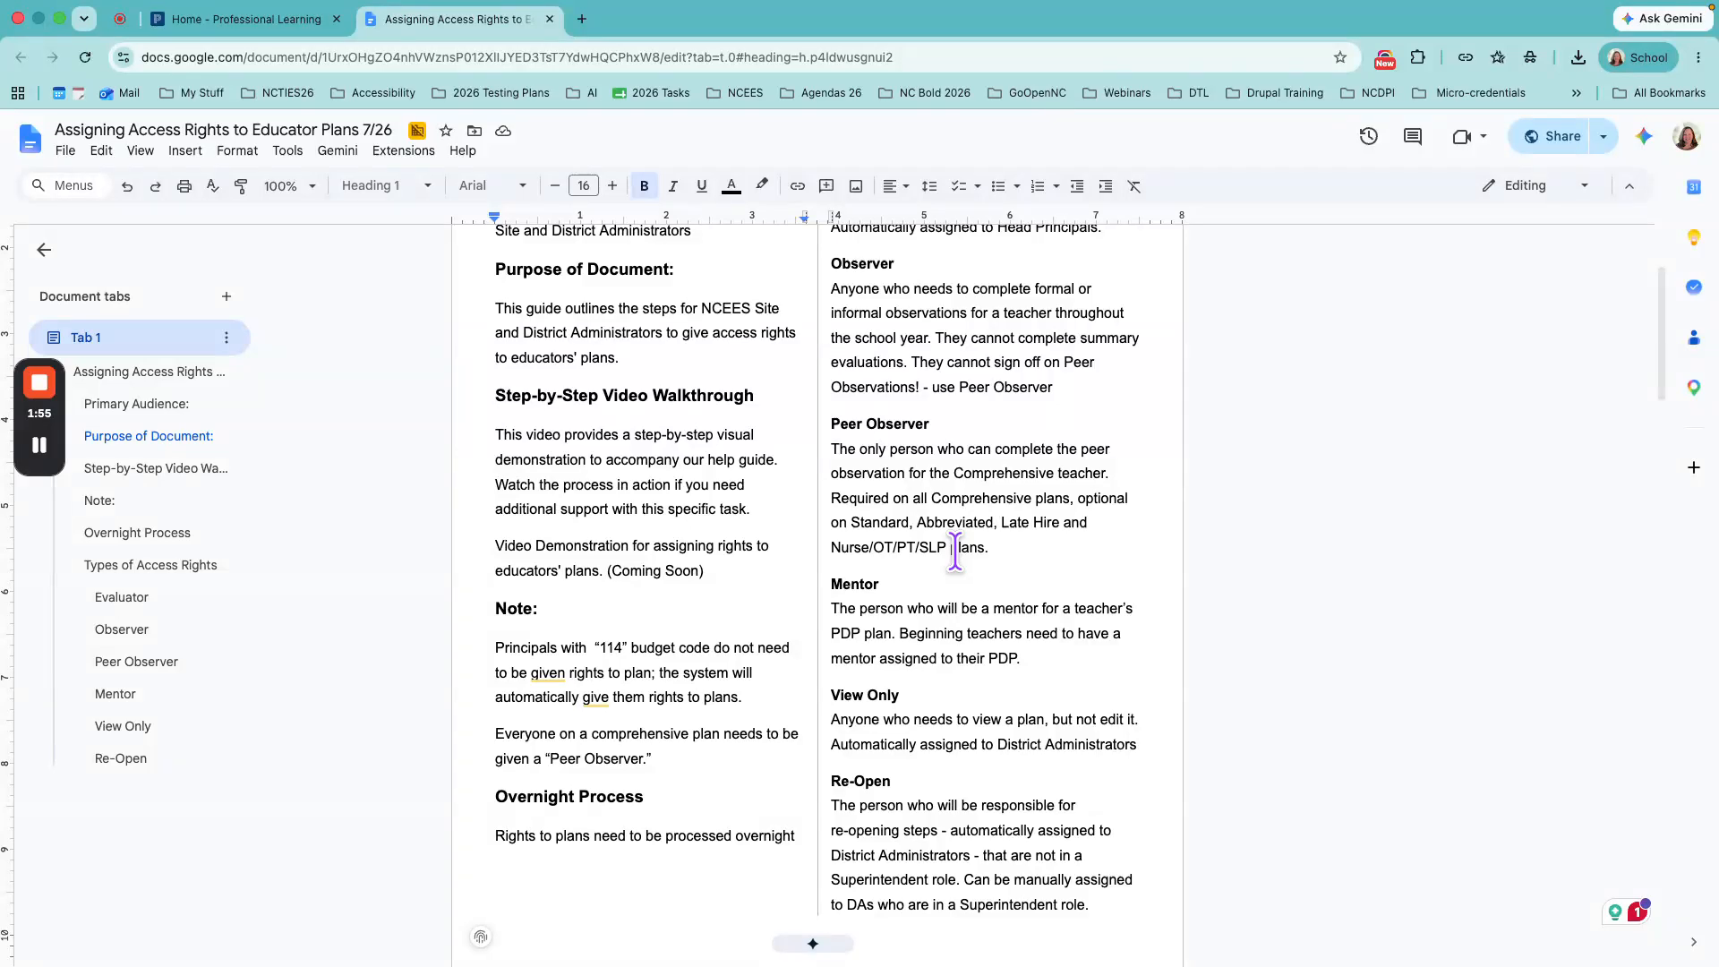
scroll(954, 551, "up", 3)
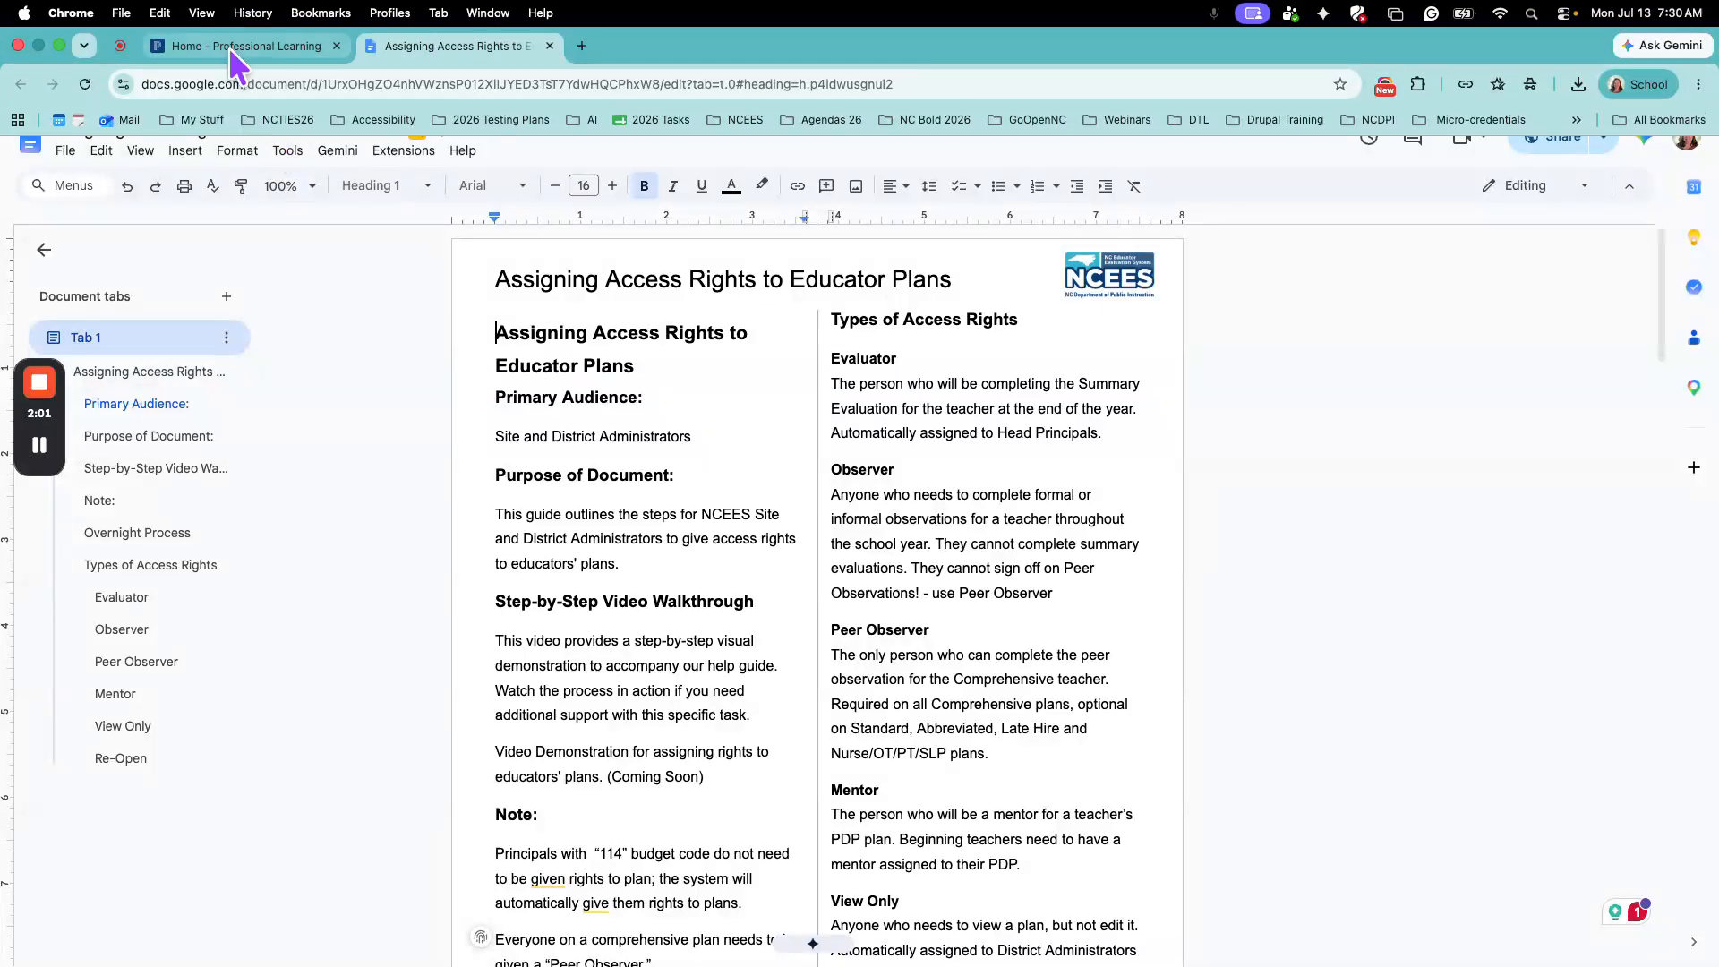
- Return to the NCEES site and open the admin rights of the first person in My Staff's administration staff list
left_click(228, 46)
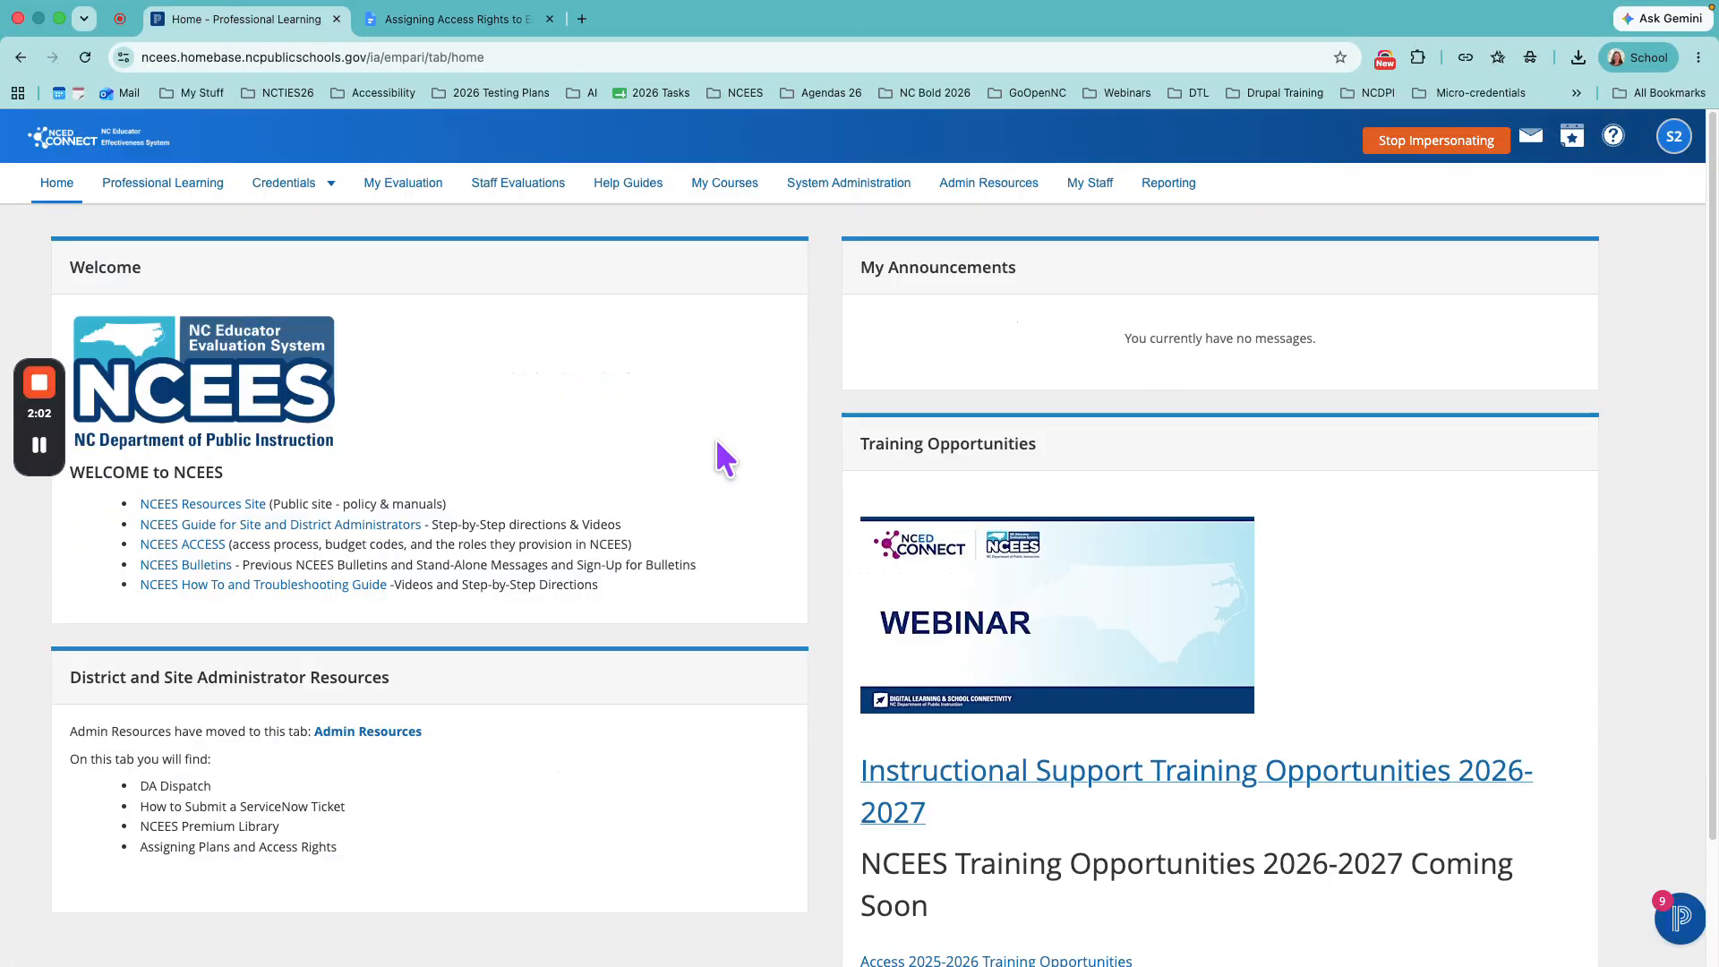
left_click(1091, 194)
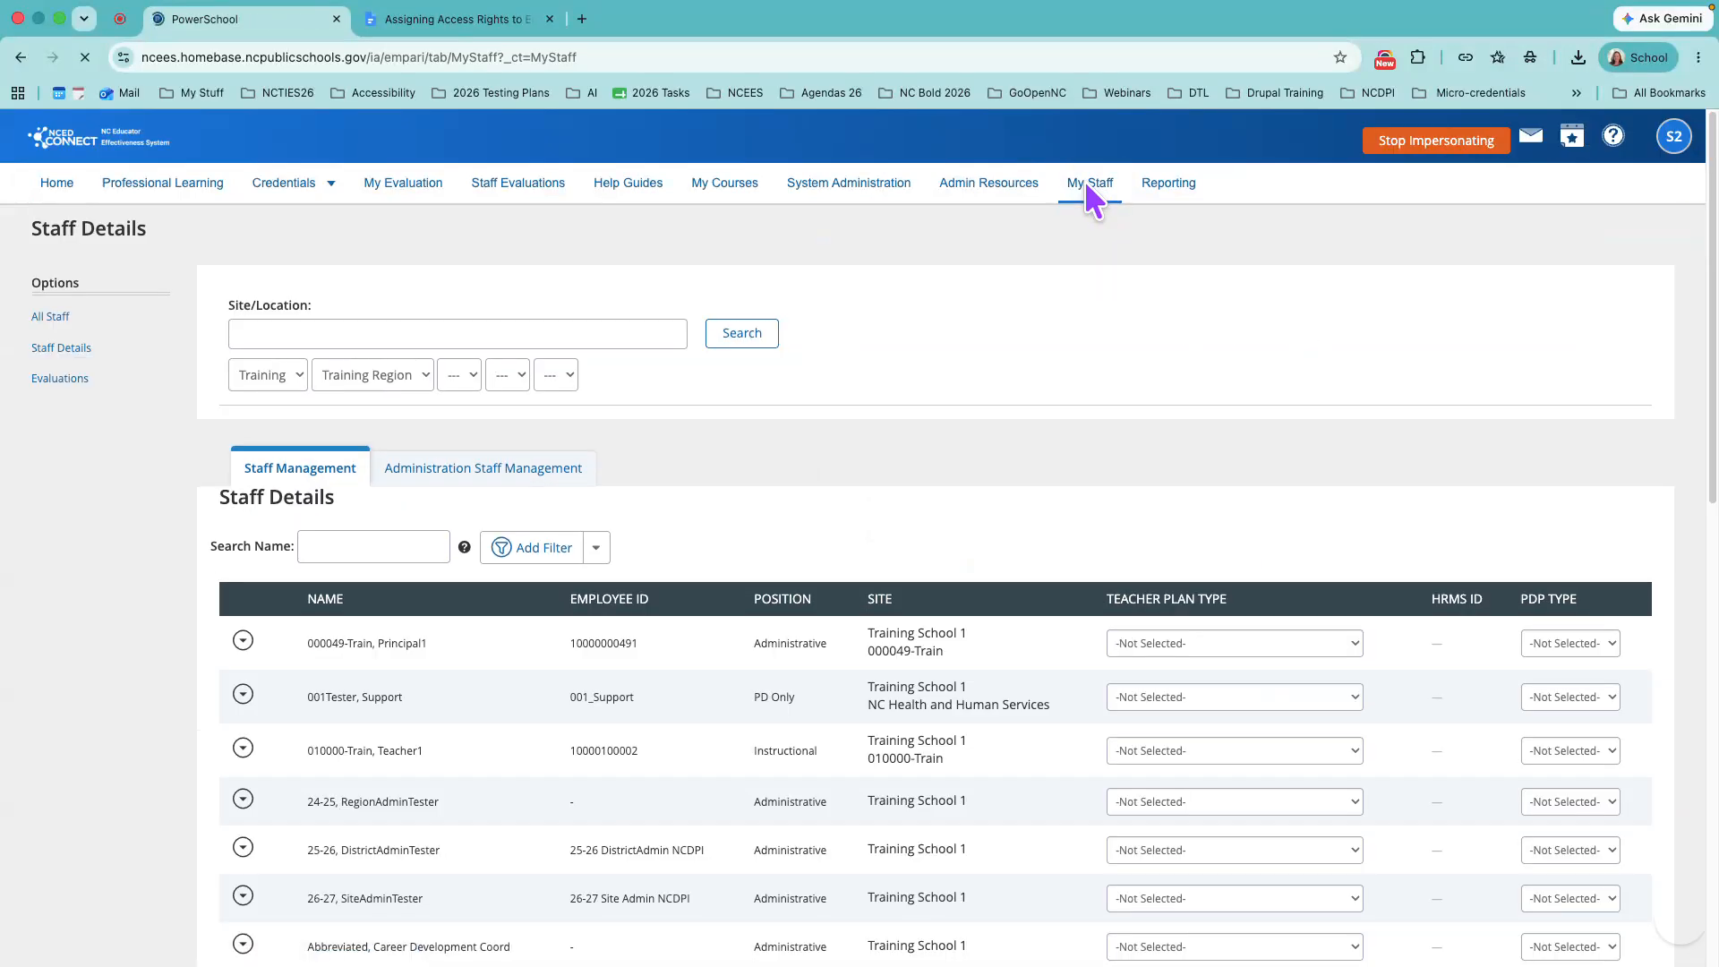
left_click(464, 471)
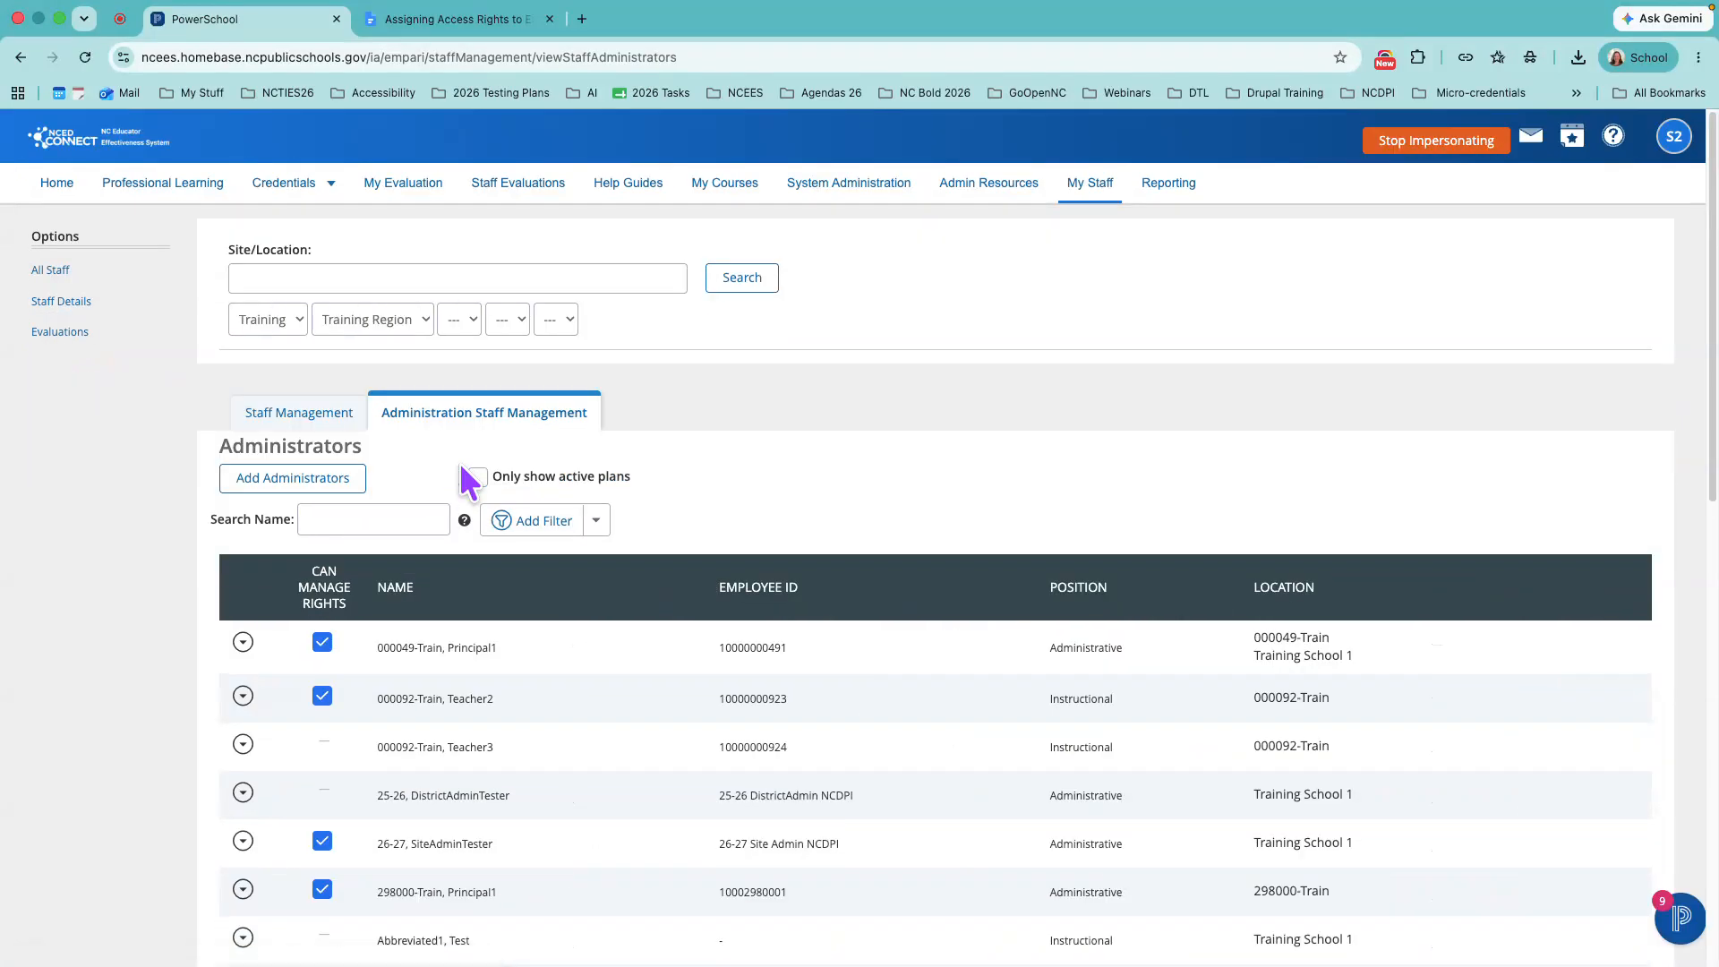
scroll(510, 656, "down", 3)
scroll(509, 656, "down", 5)
scroll(528, 631, "up", 10)
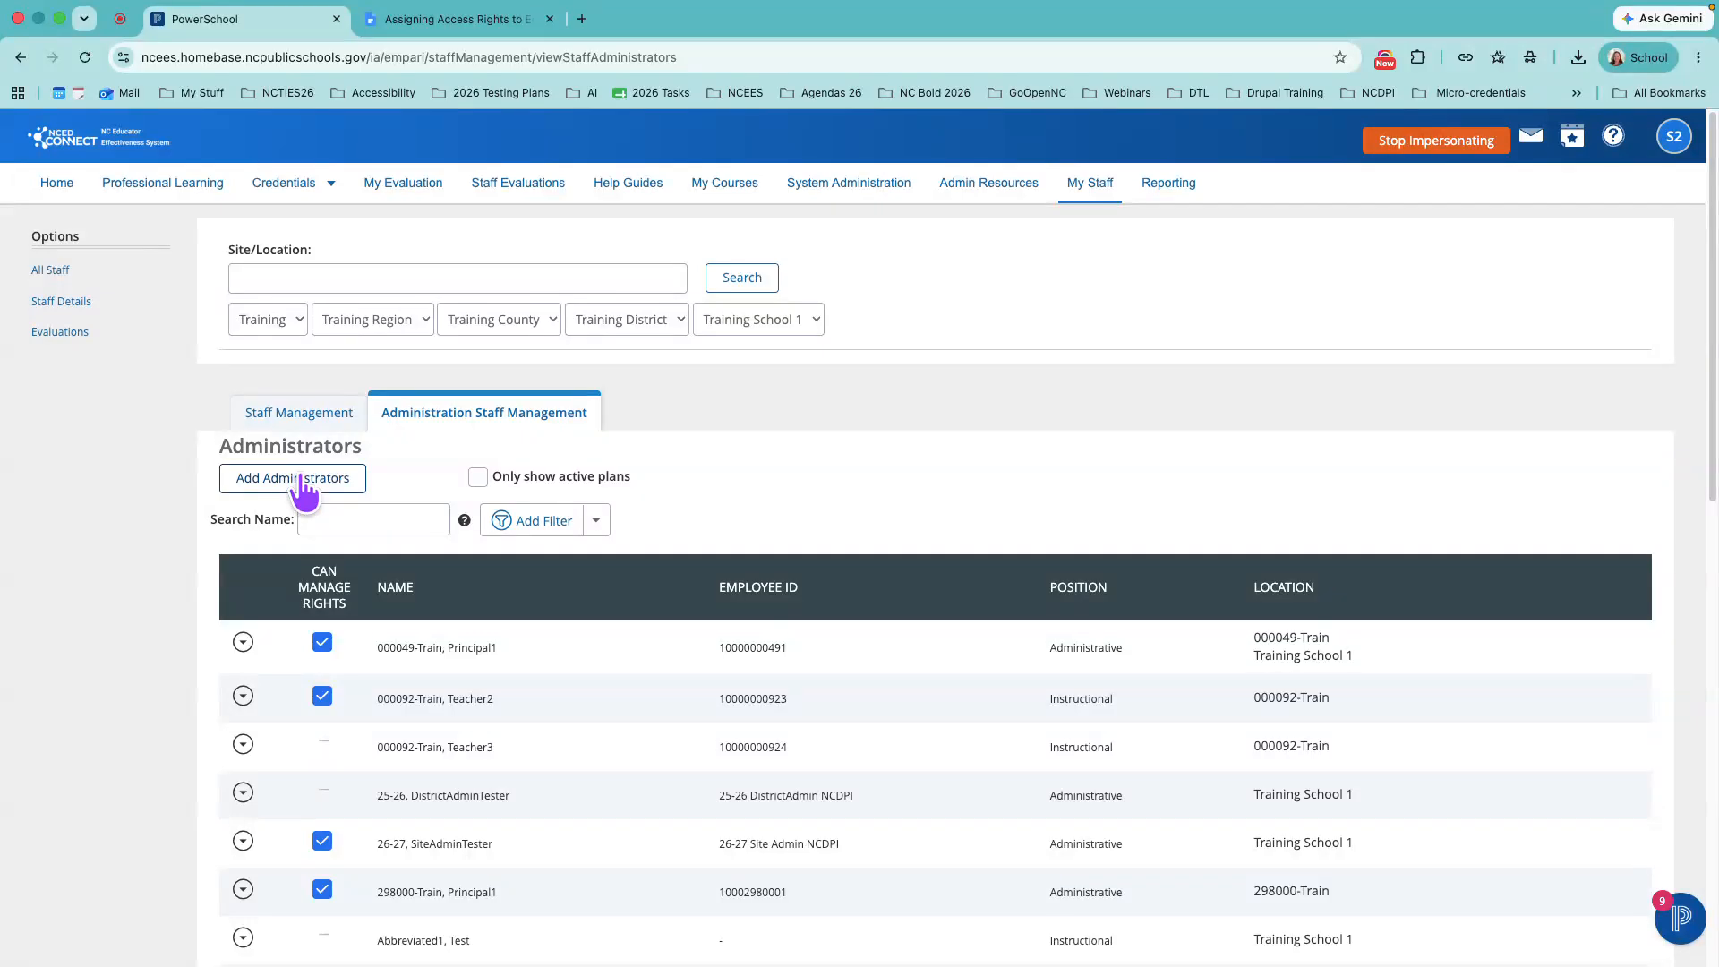
left_click(243, 643)
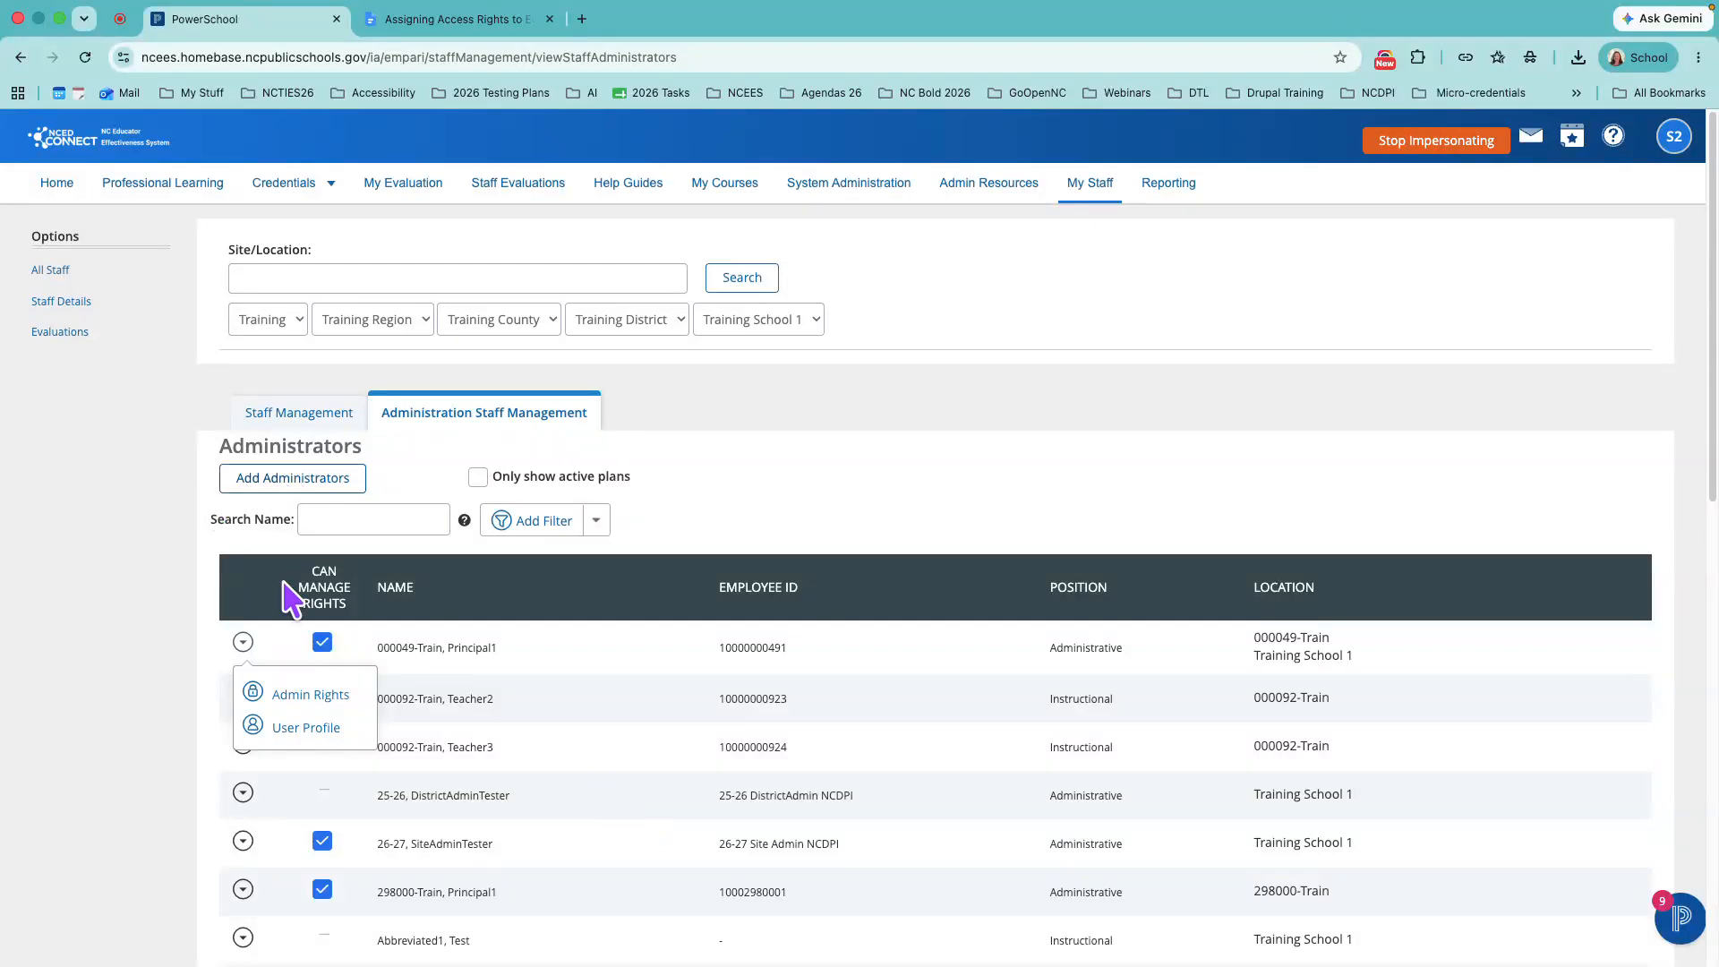
left_click(304, 696)
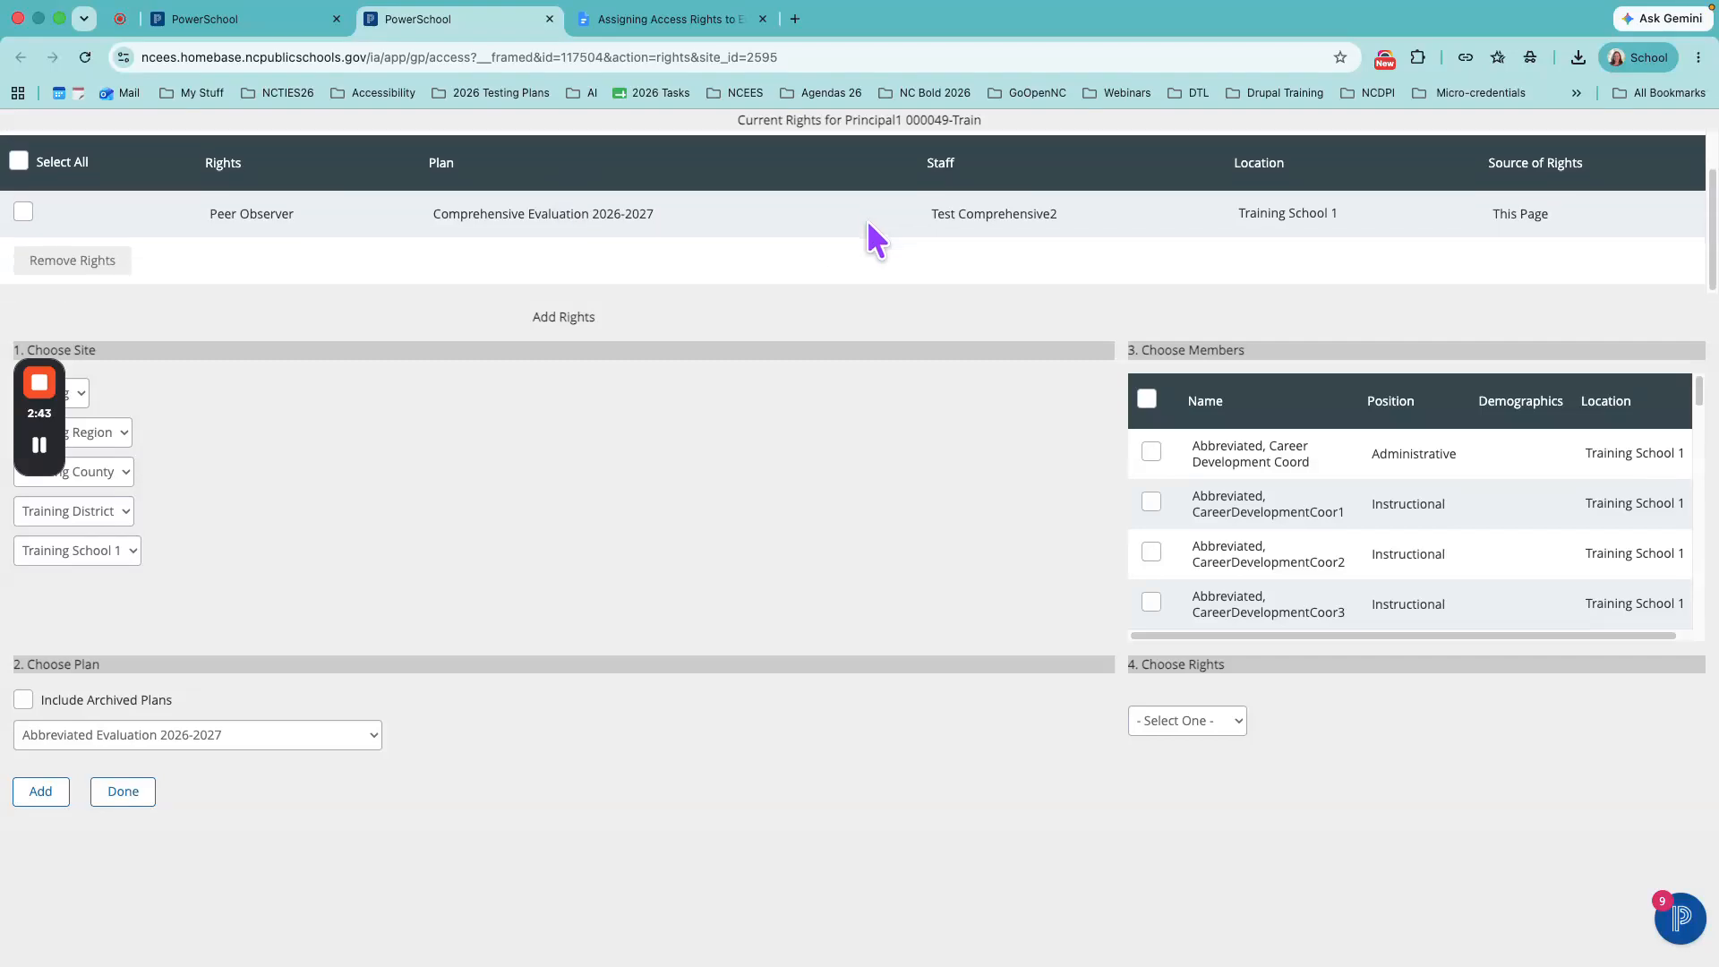
- Examine the principal's current rights, including the plan, staff, location and source of rights
scroll(867, 220, "down", 1)
scroll(867, 220, "up", 1)
scroll(867, 220, "down", 1)
scroll(867, 220, "up", 1)
scroll(866, 220, "down", 1)
scroll(867, 220, "up", 1)
scroll(867, 220, "up", 1)
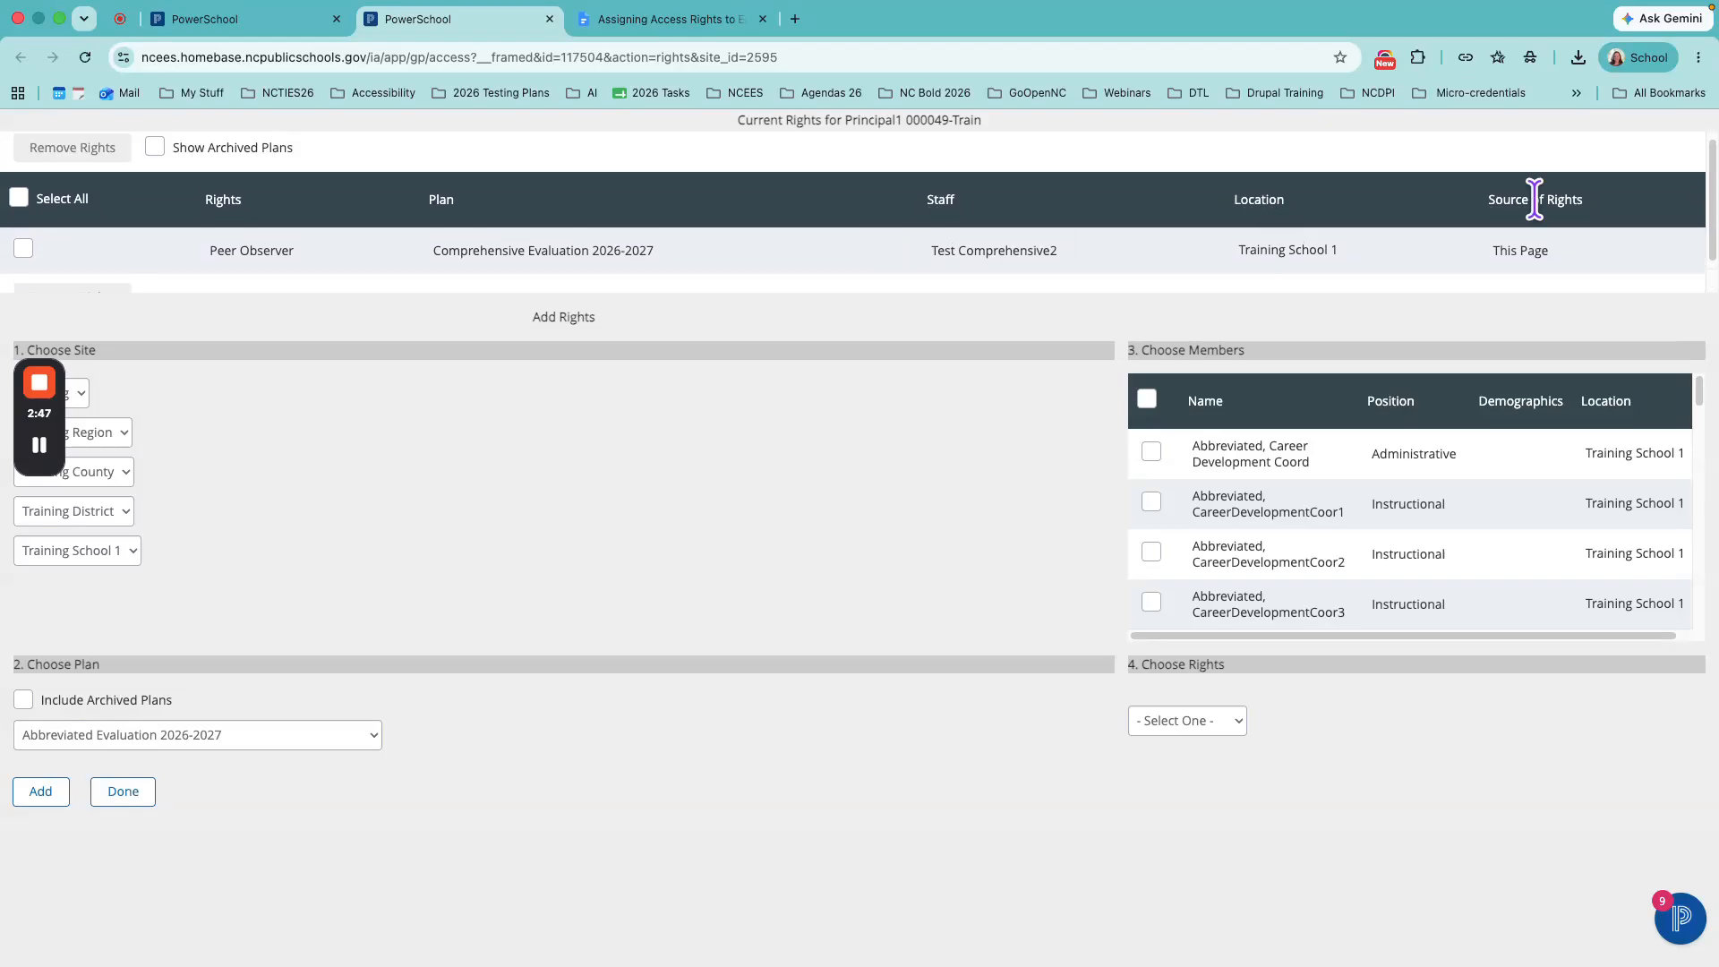
mouse_move(1712, 254)
left_mouse_down()
mouse_move(1668, 364)
mouse_move(1685, 266)
left_mouse_up()
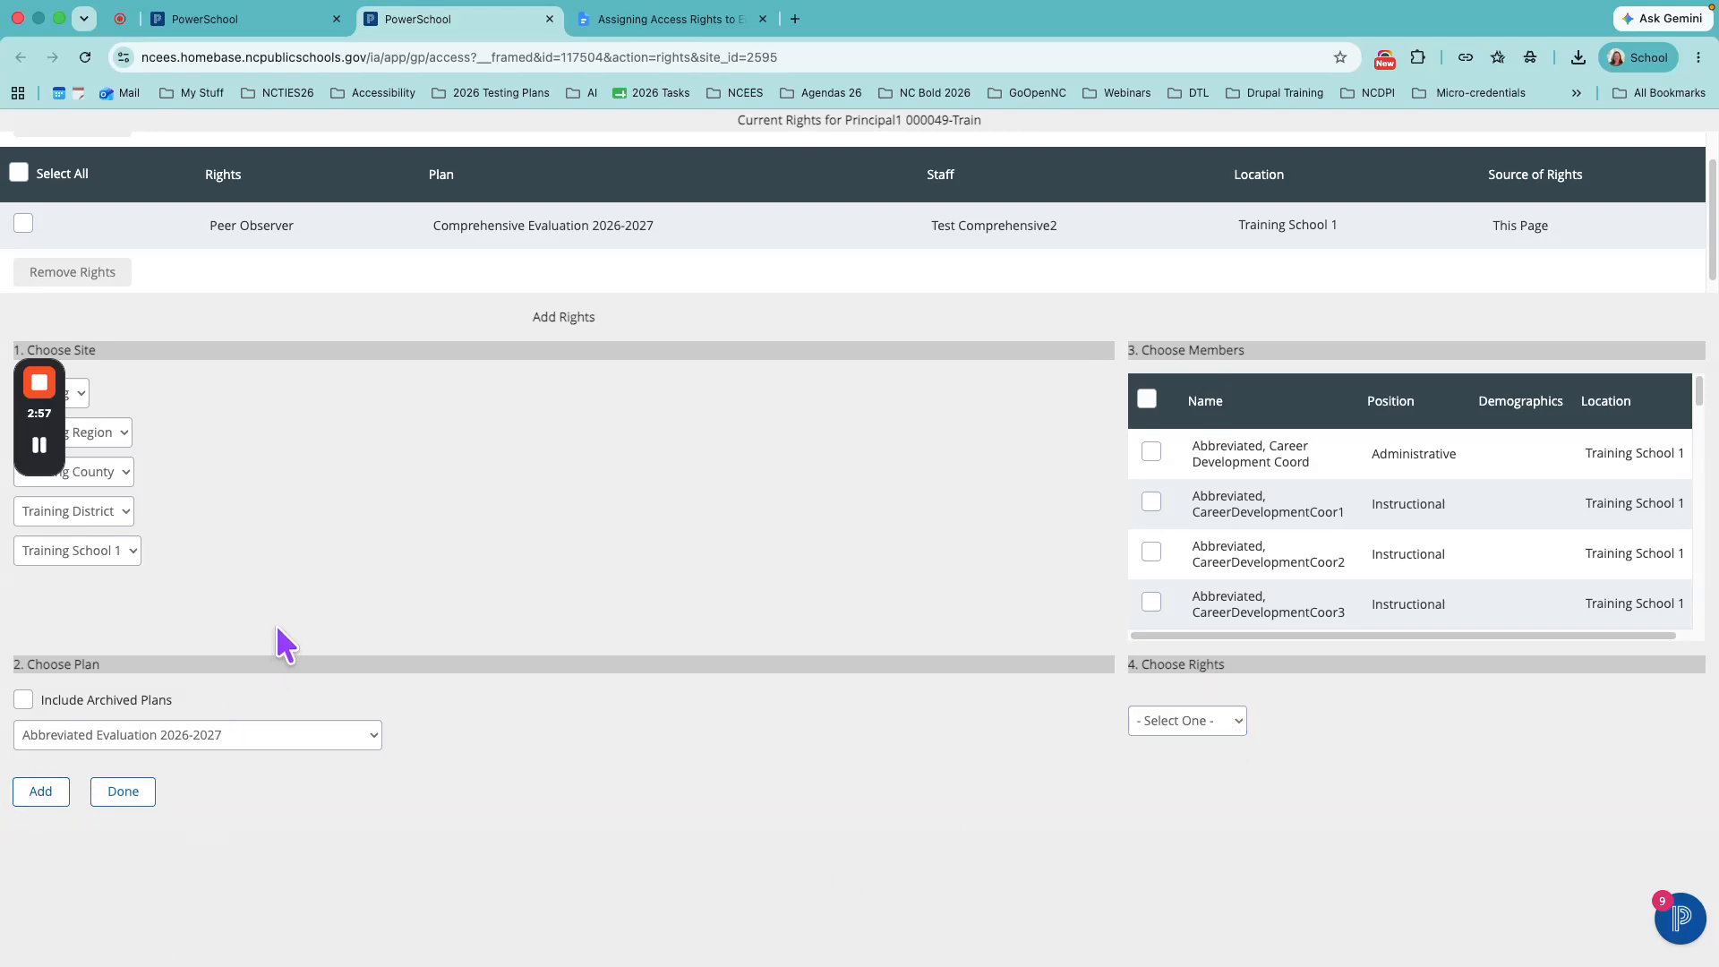
- Choose Training School 1 as the site and Abbreviated Evaluation 2026-2027 as the plan for the new rights
left_click(95, 548)
left_click(272, 552)
left_click(321, 736)
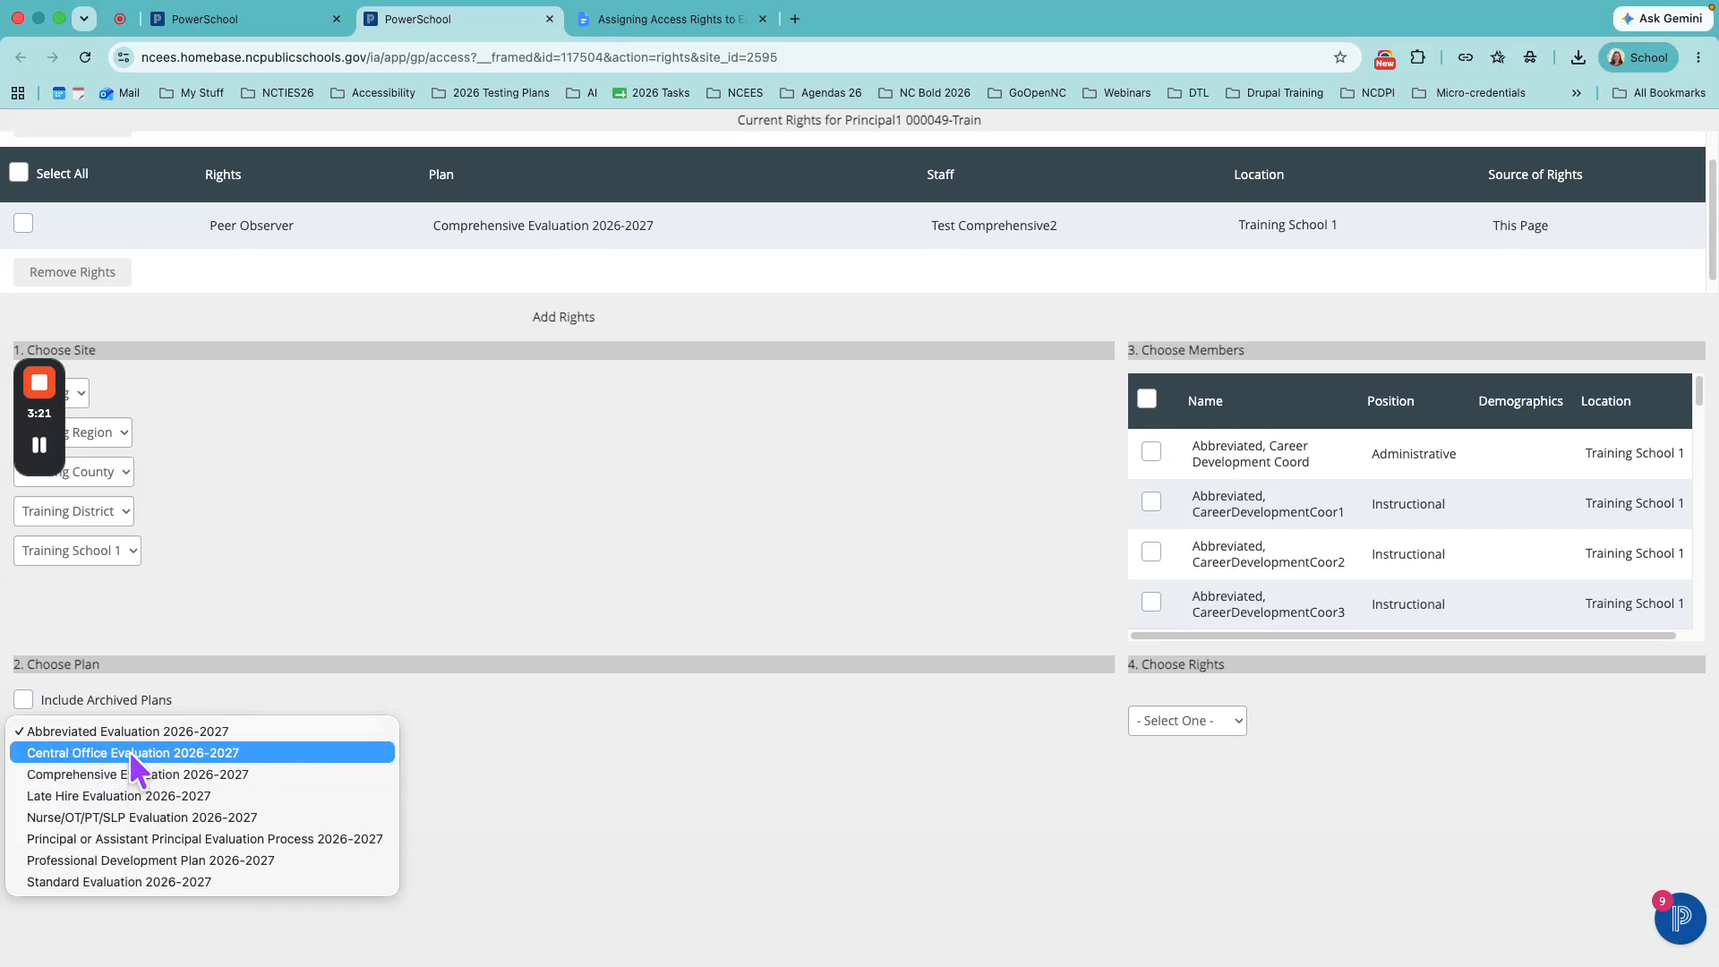
left_click(132, 727)
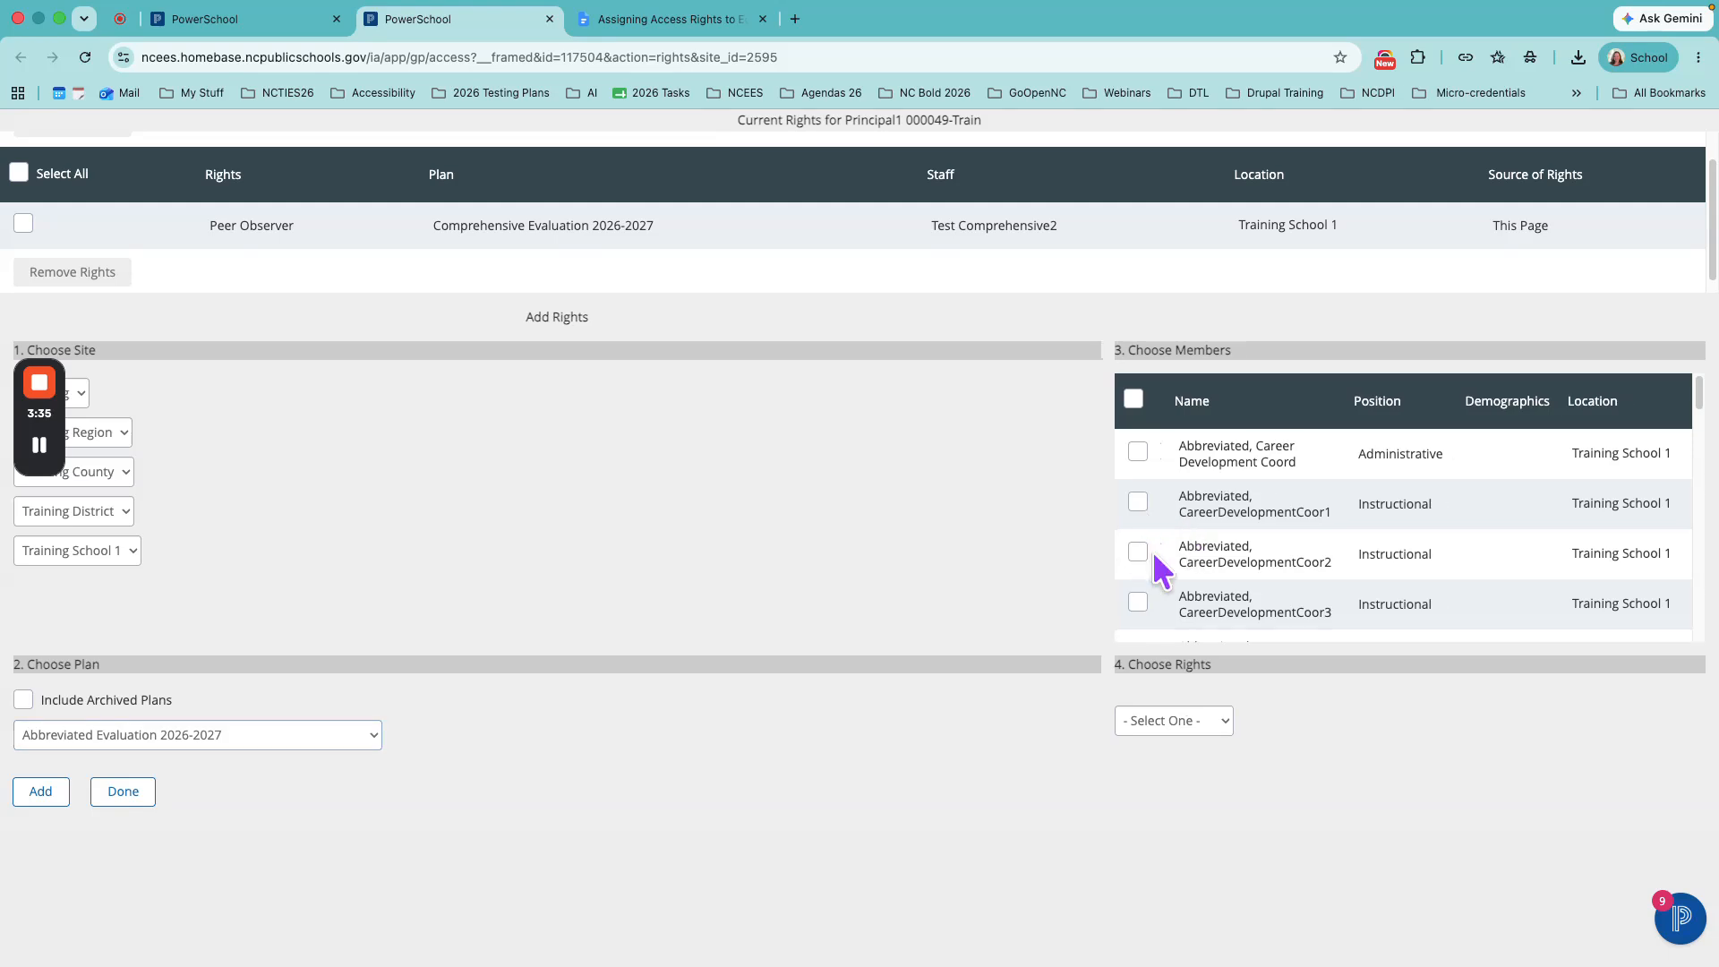
left_click(1138, 502)
left_click(1138, 552)
left_click(1138, 502)
left_click(1138, 551)
left_click(1134, 399)
left_click(1136, 403)
- Grant the principal Evaluator rights on the chosen abbreviated plan for all people in the selected site
left_click(1203, 717)
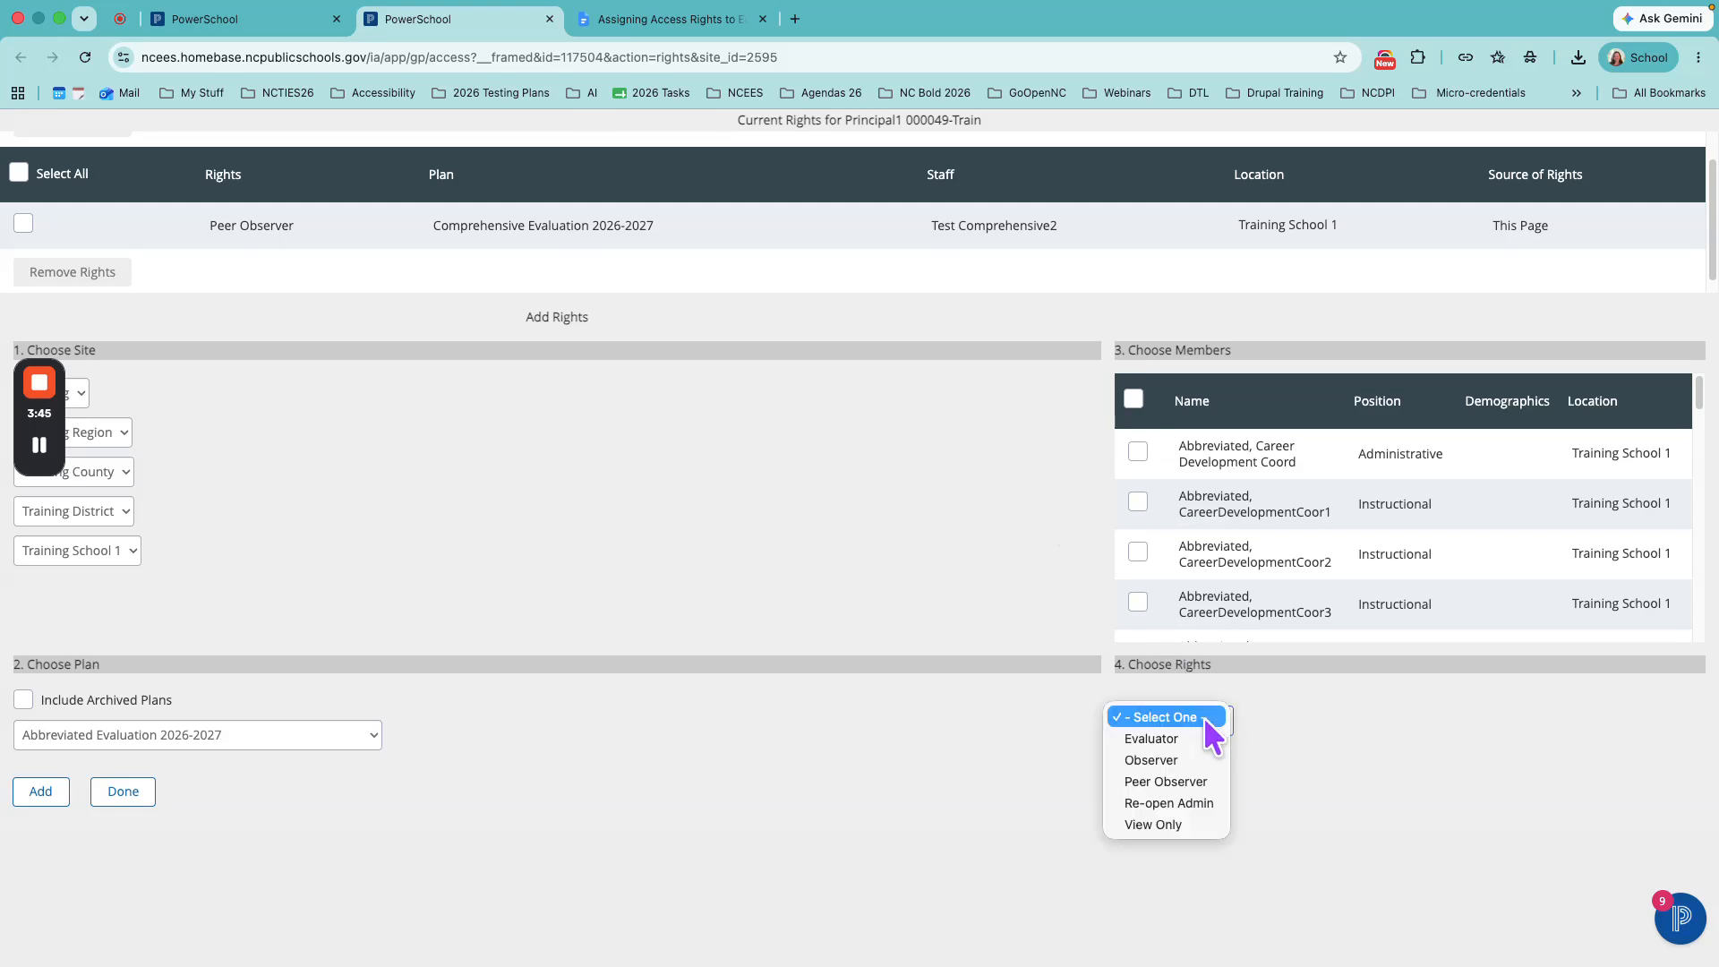
left_click(1184, 736)
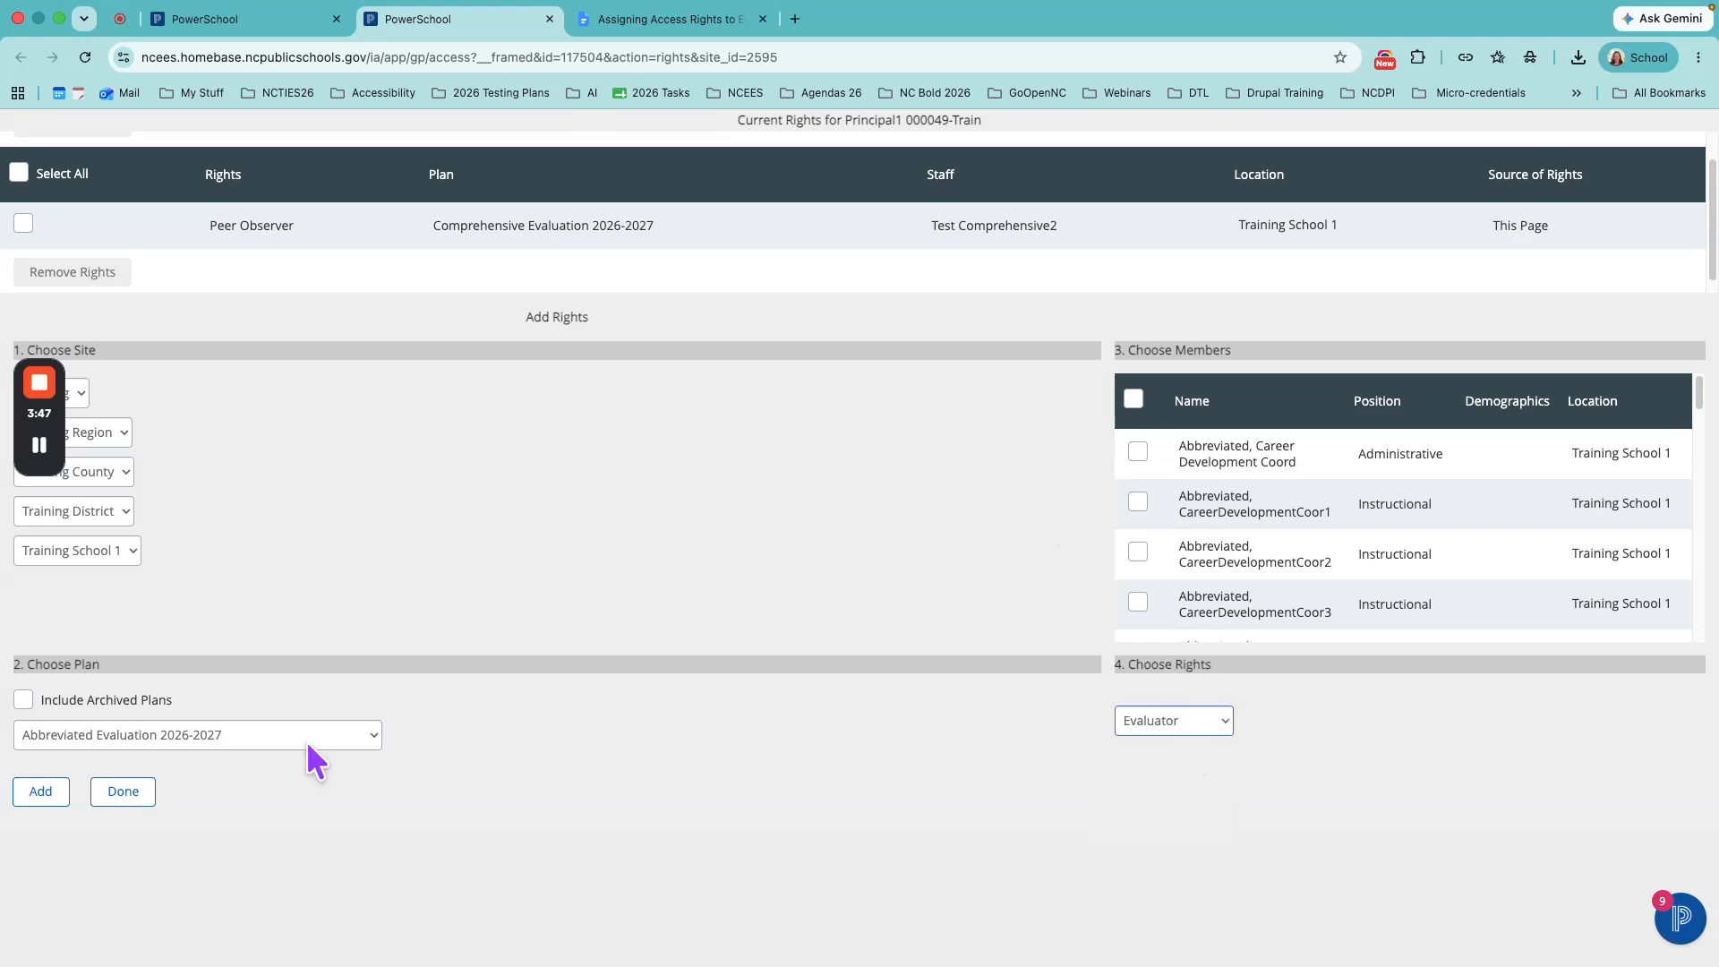
left_click(35, 795)
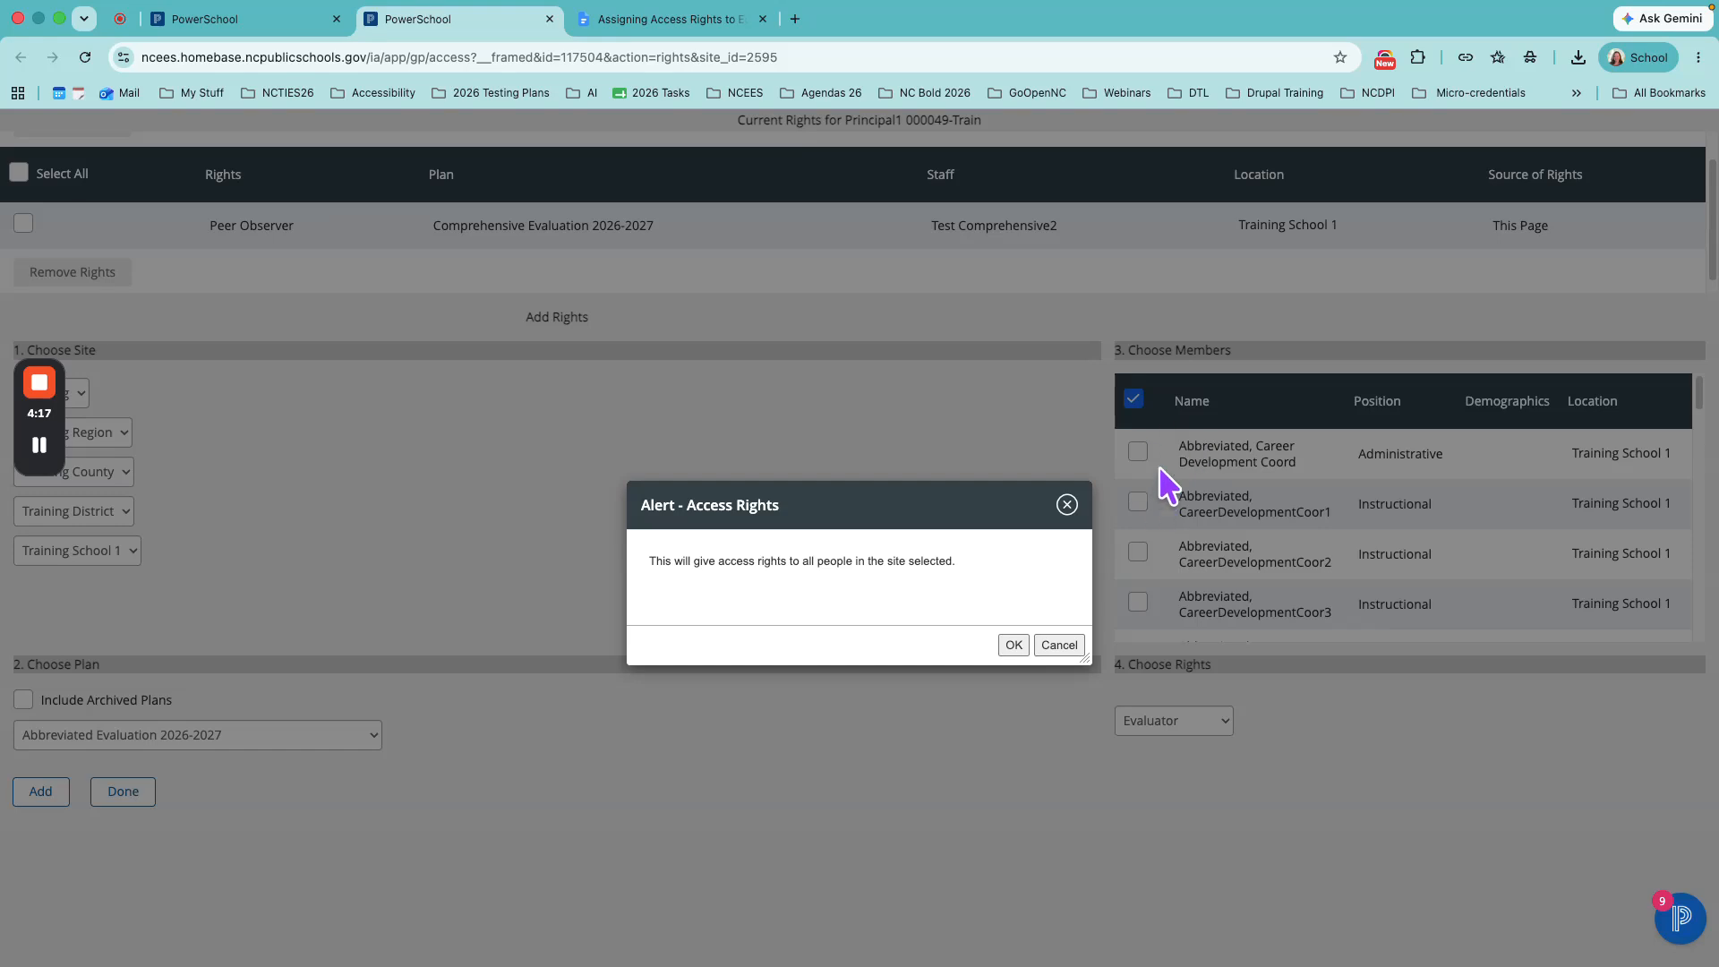
left_click(1015, 646)
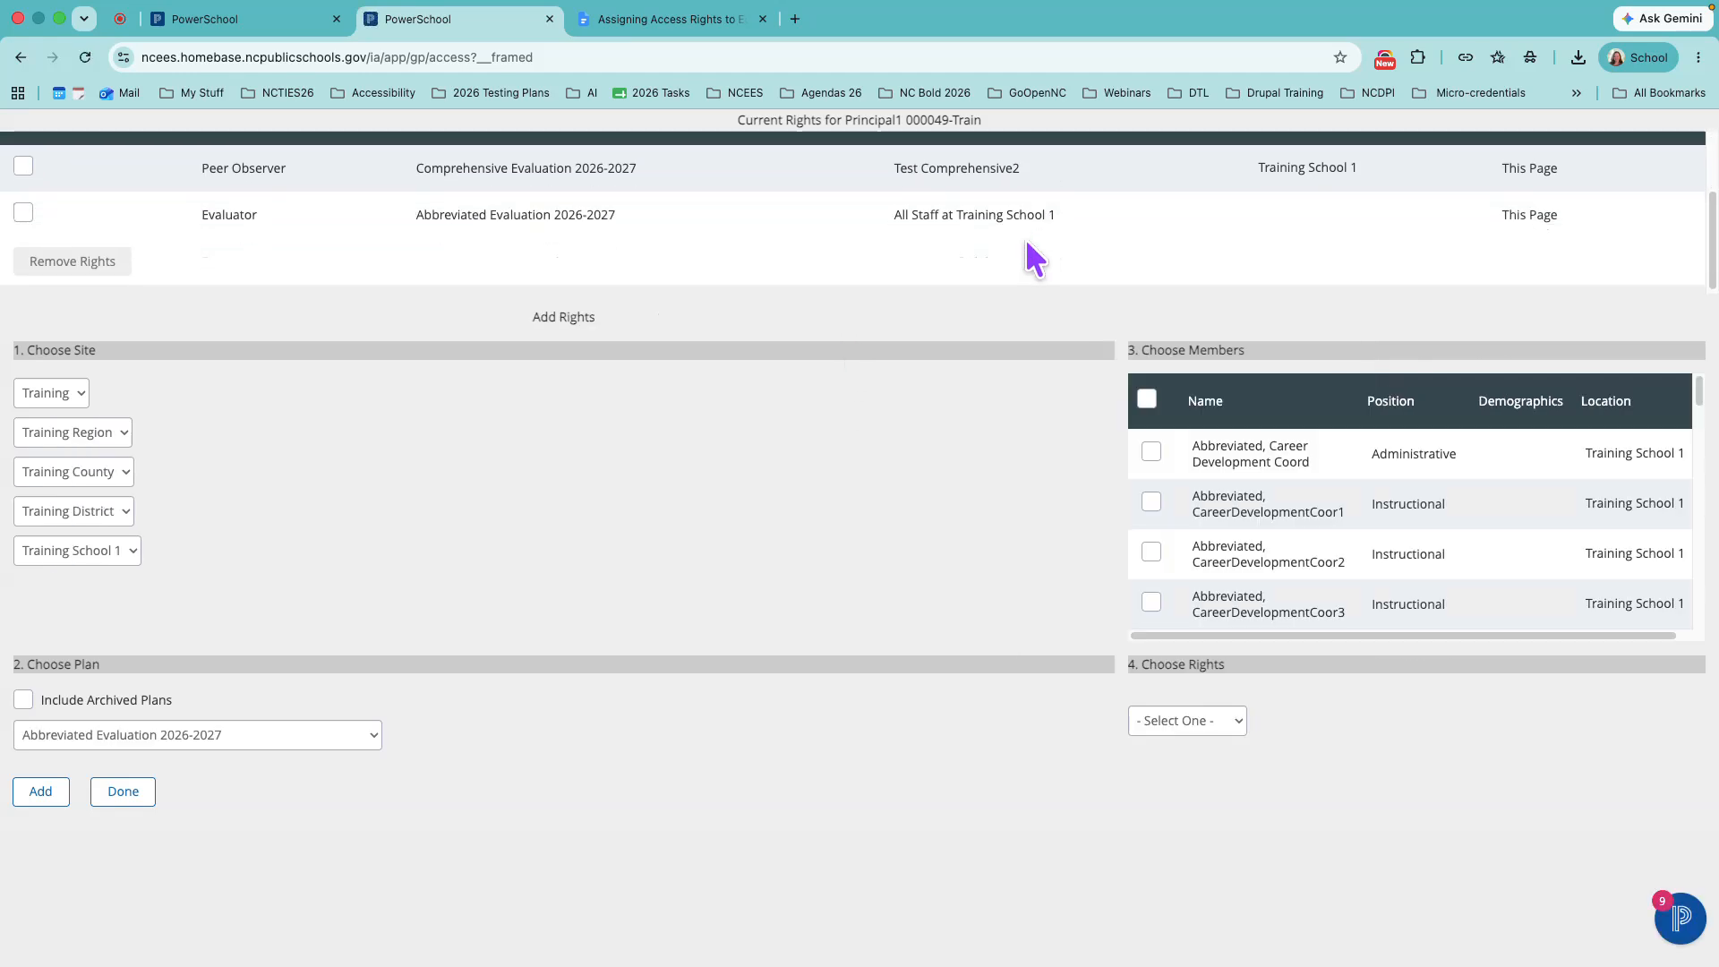
- Grant the principal Evaluator rights on the Comprehensive Evaluation 2026-2027 plan for all people at Training School 1
scroll(983, 238, "up", 1)
scroll(523, 204, "down", 1)
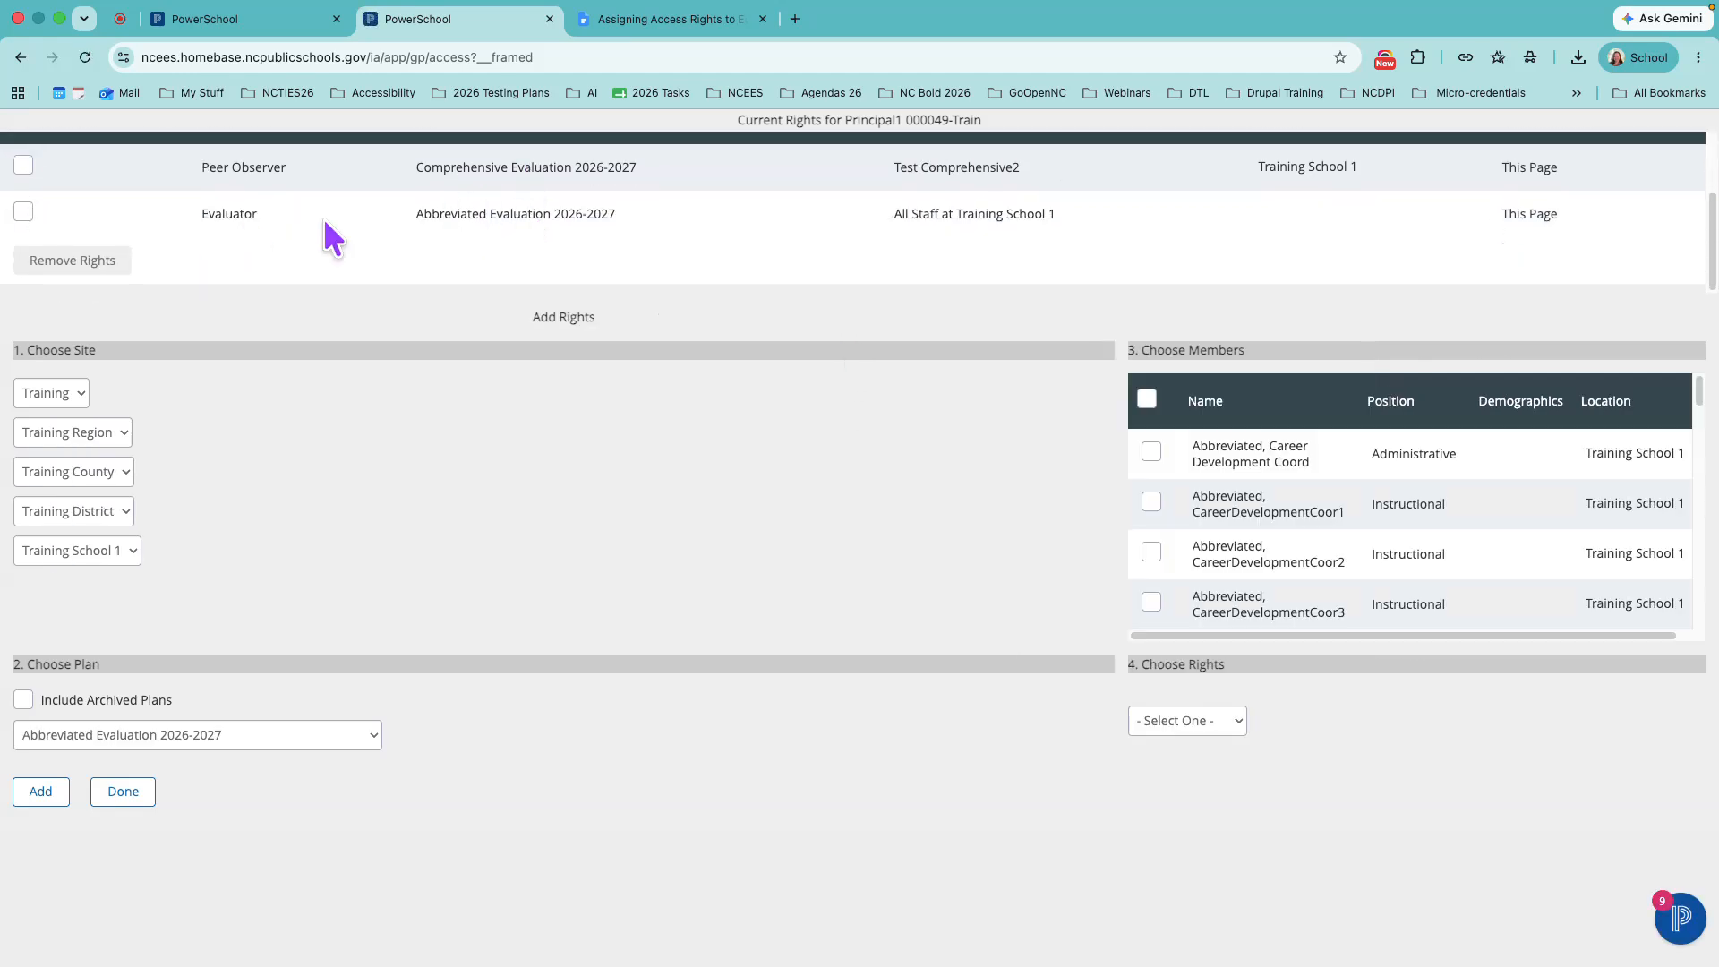
left_click(331, 734)
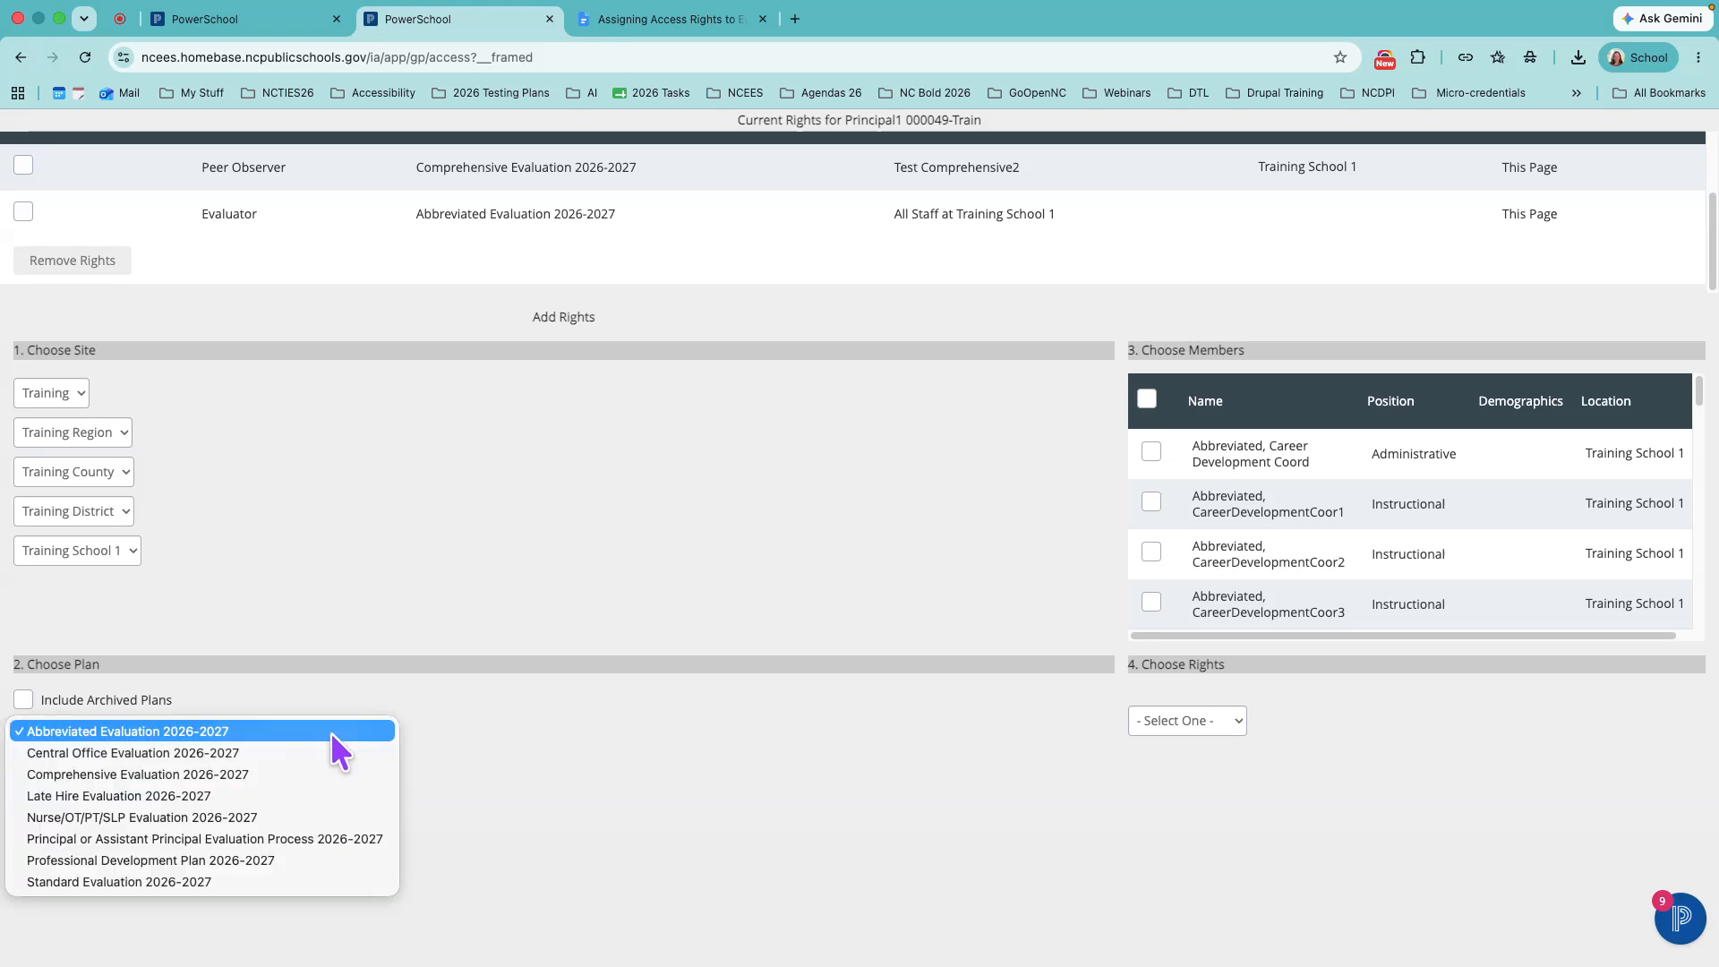
left_click(263, 774)
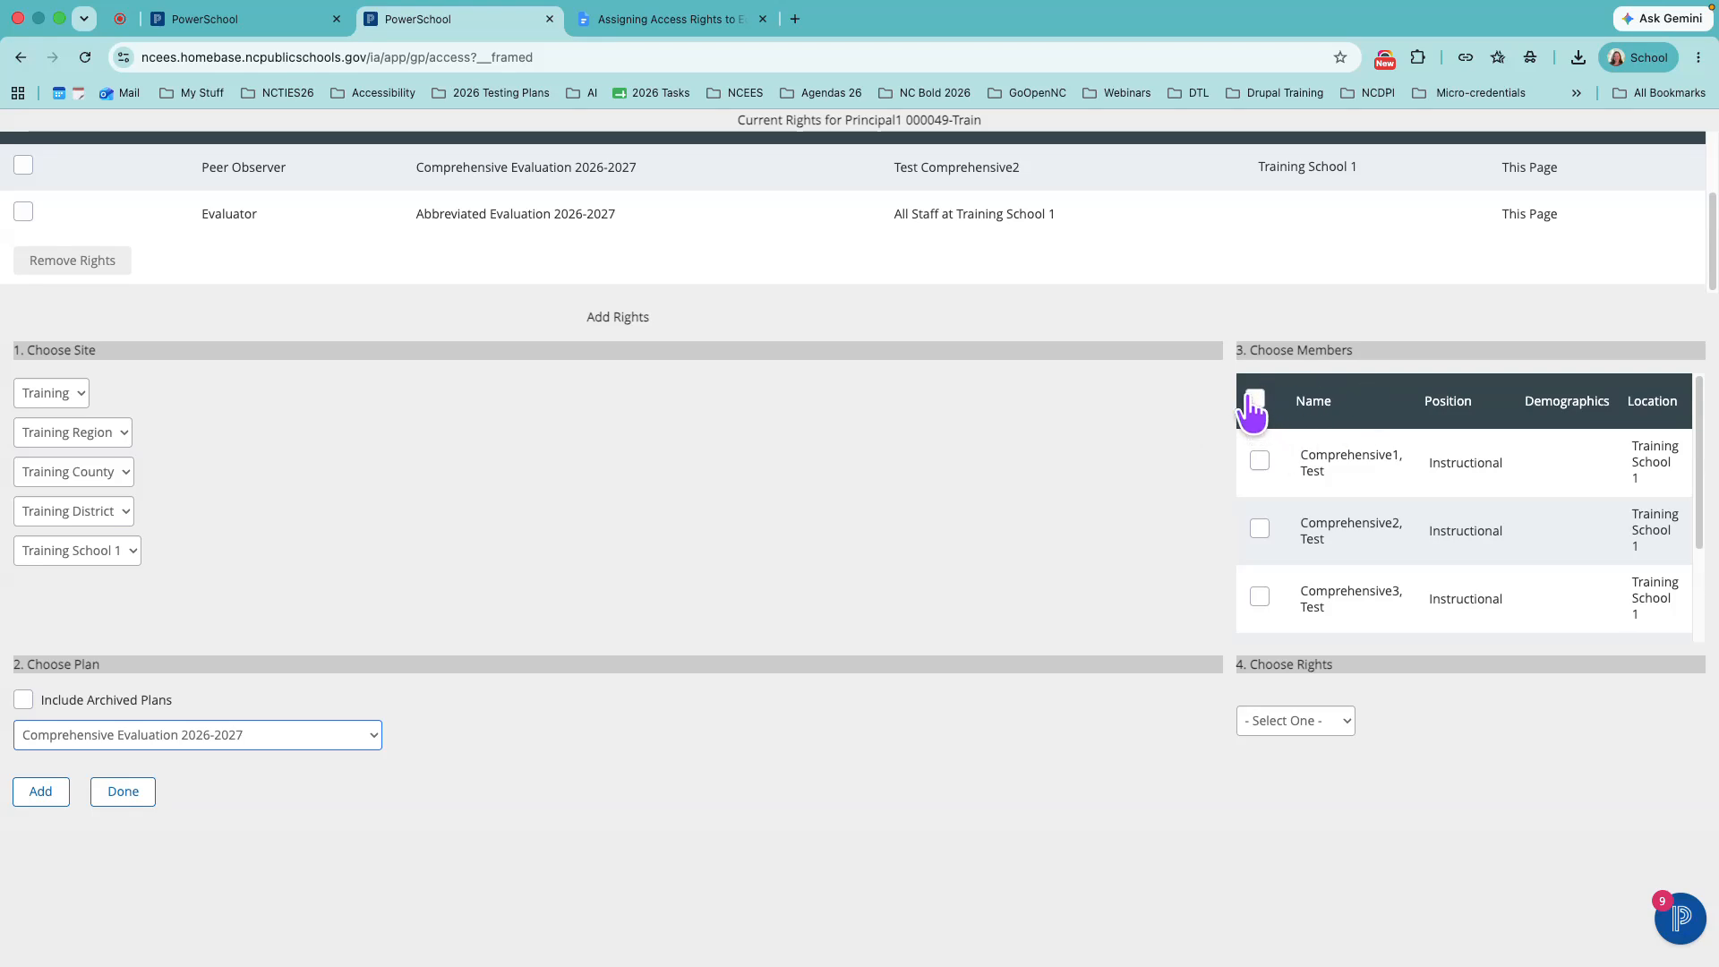
left_click(1334, 718)
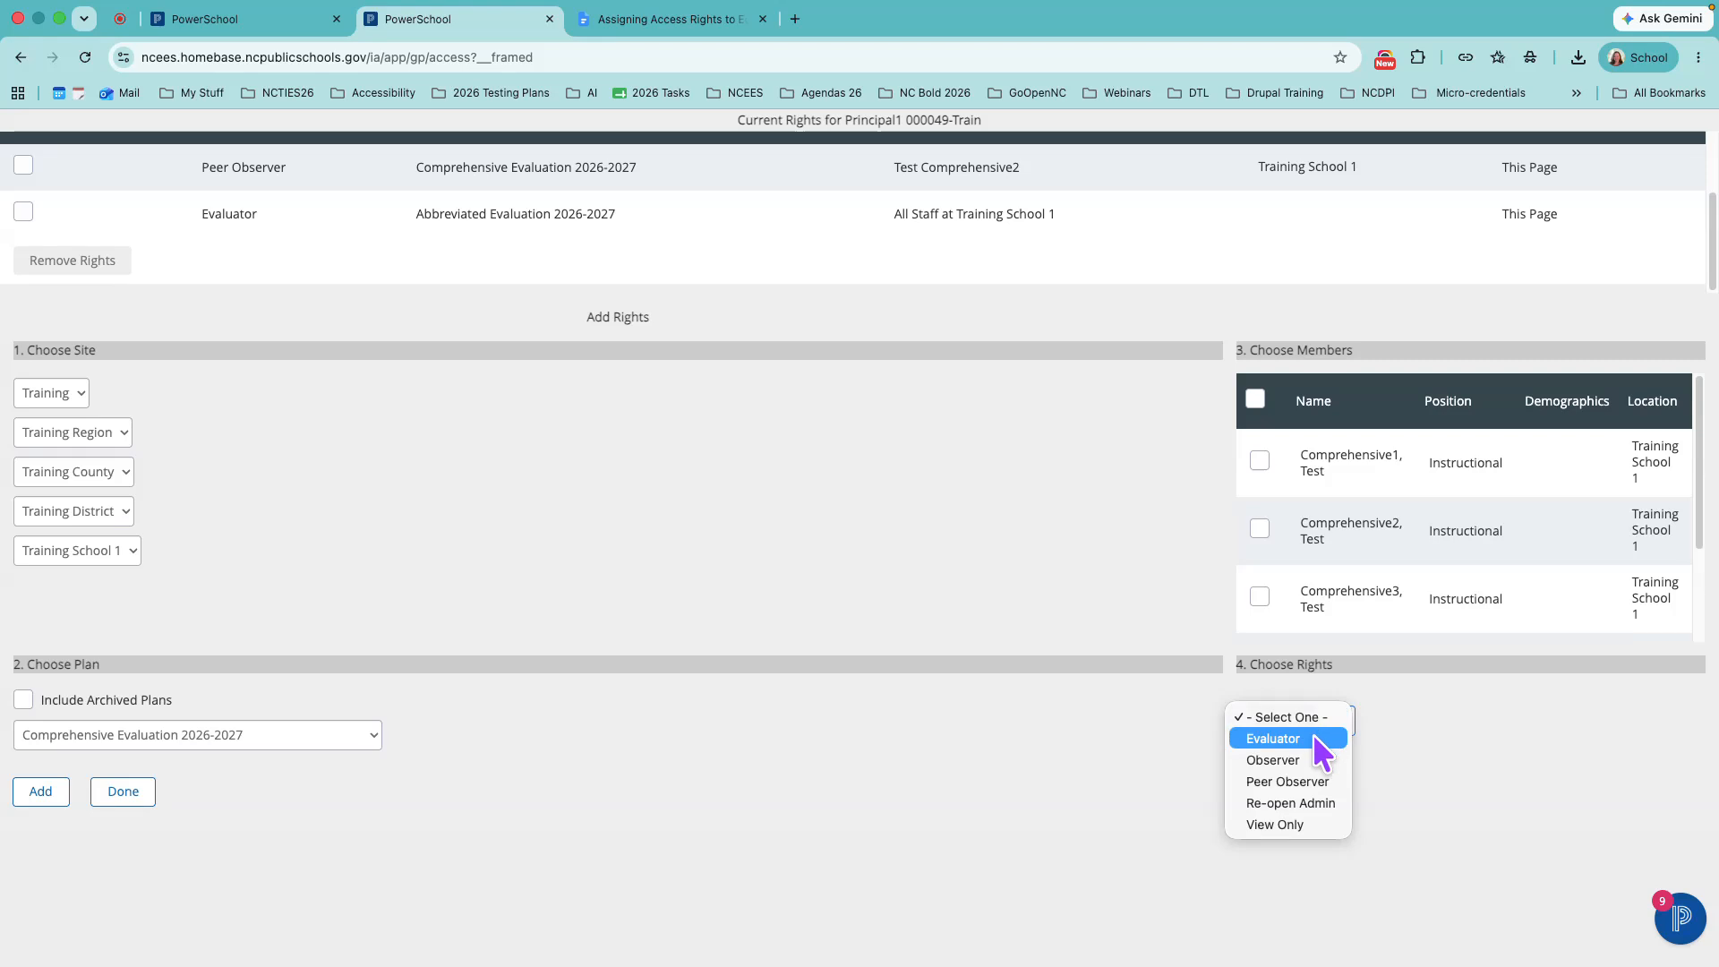
left_click(1298, 736)
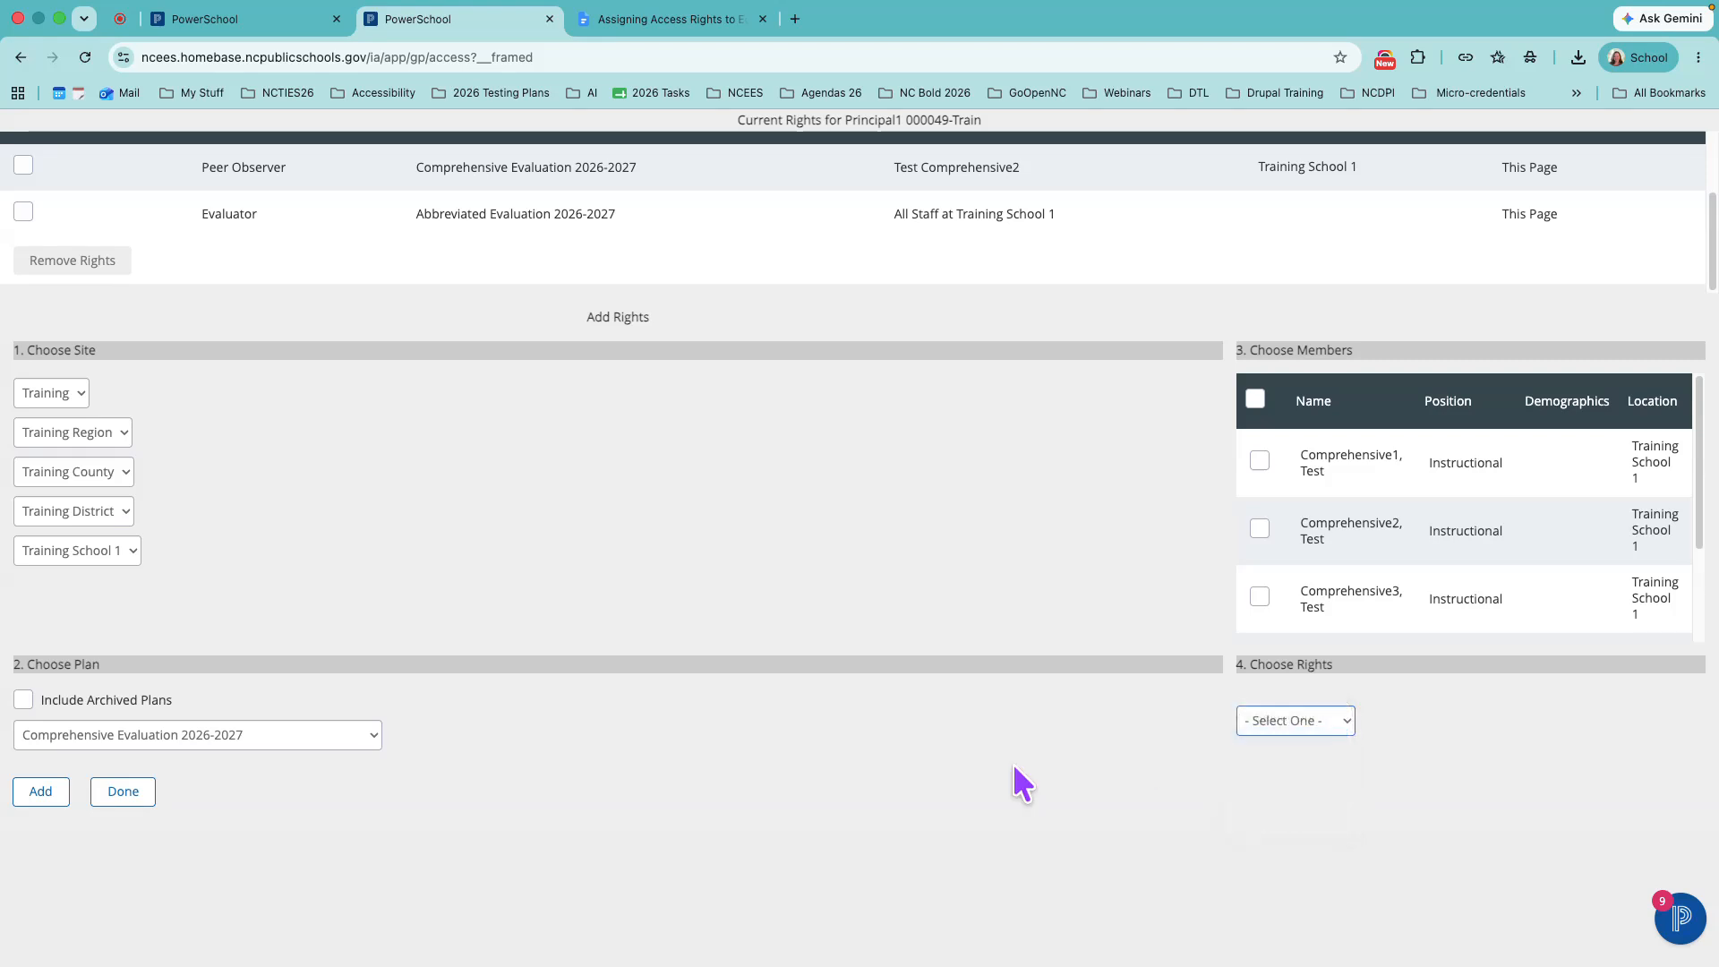
left_click(45, 797)
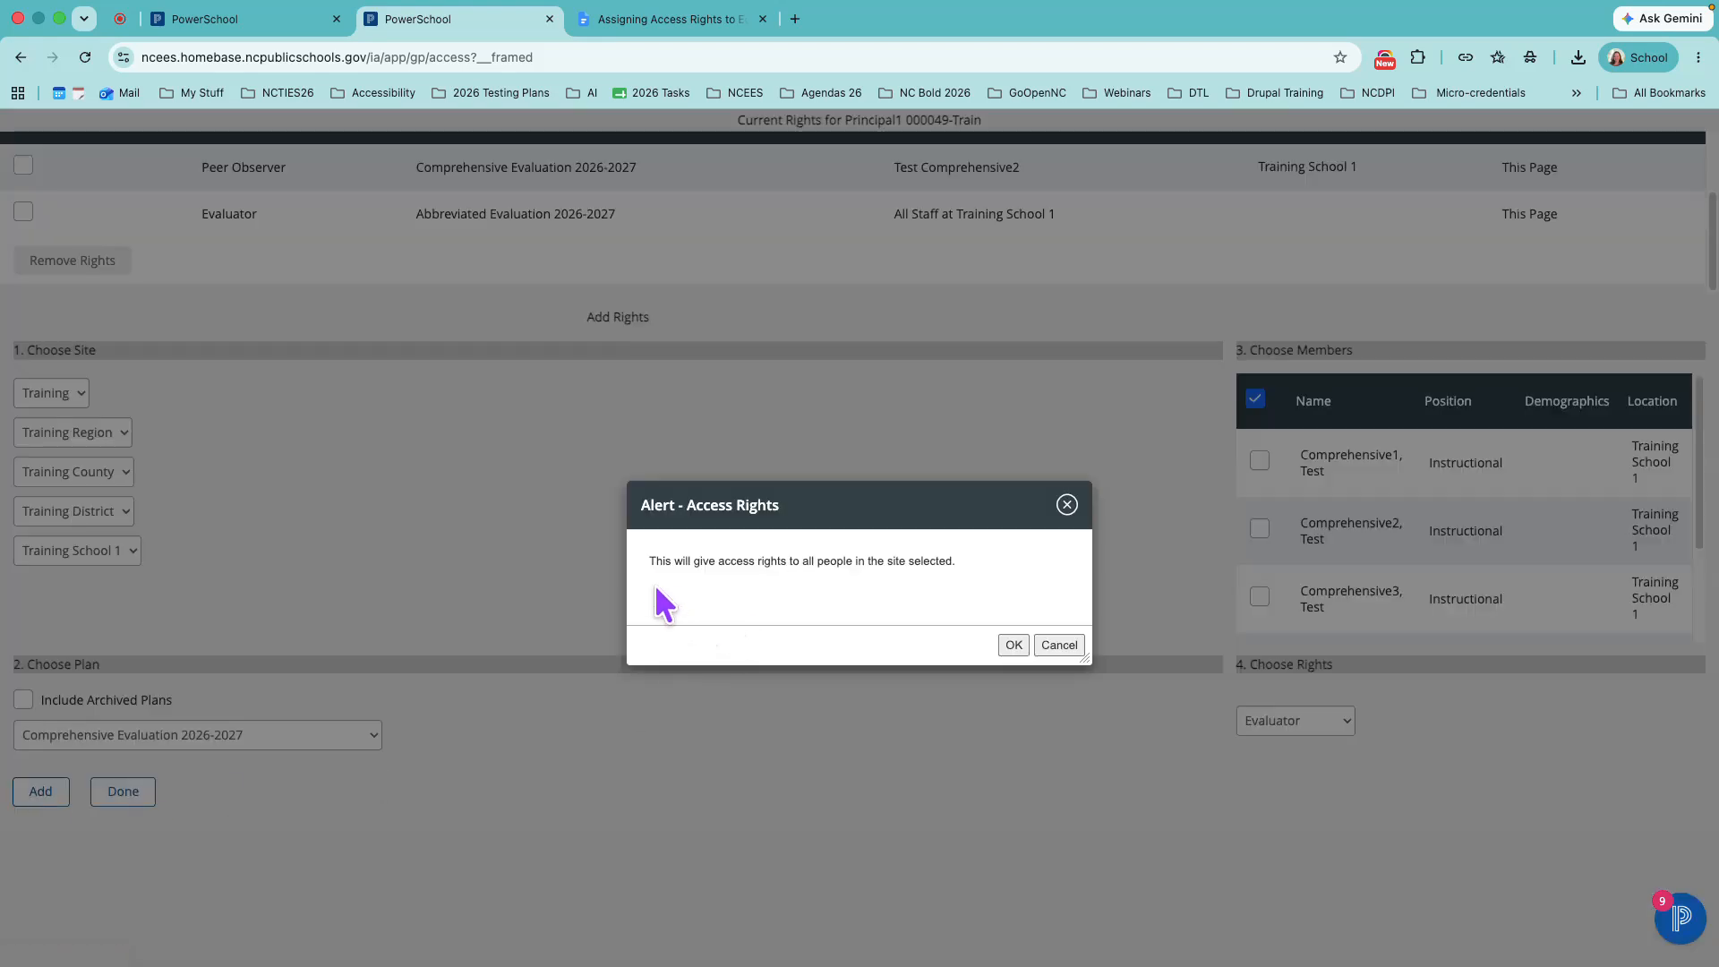
left_click_drag(660, 562, 978, 595)
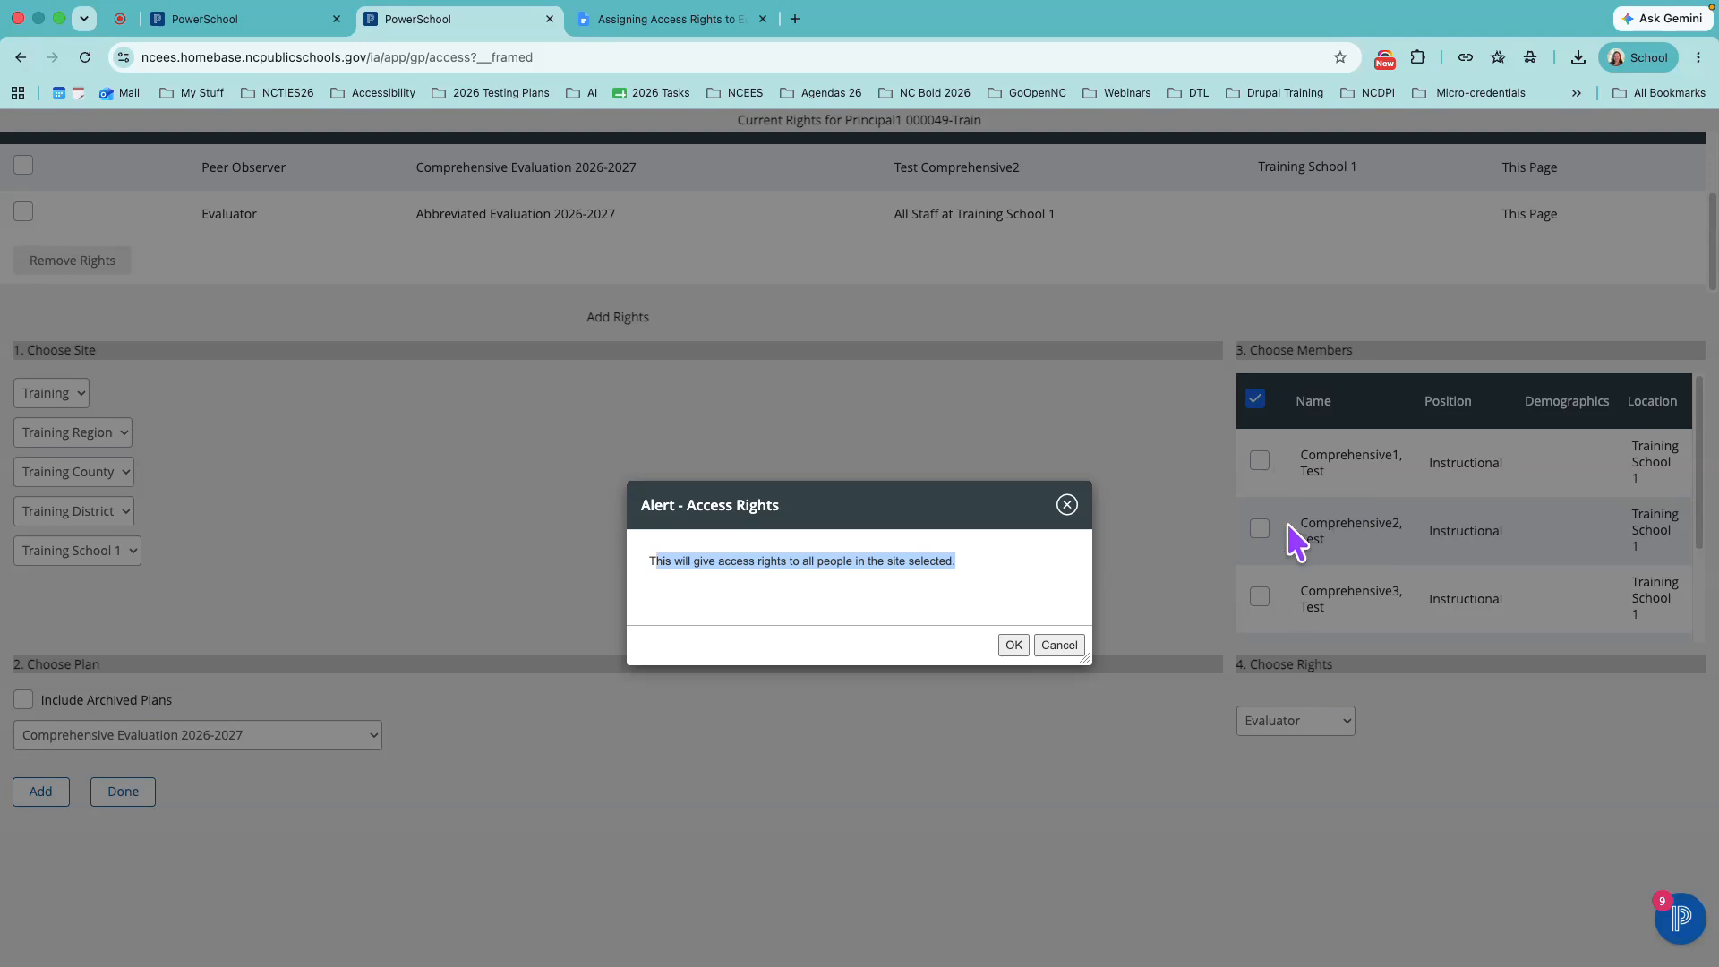
left_click(1014, 645)
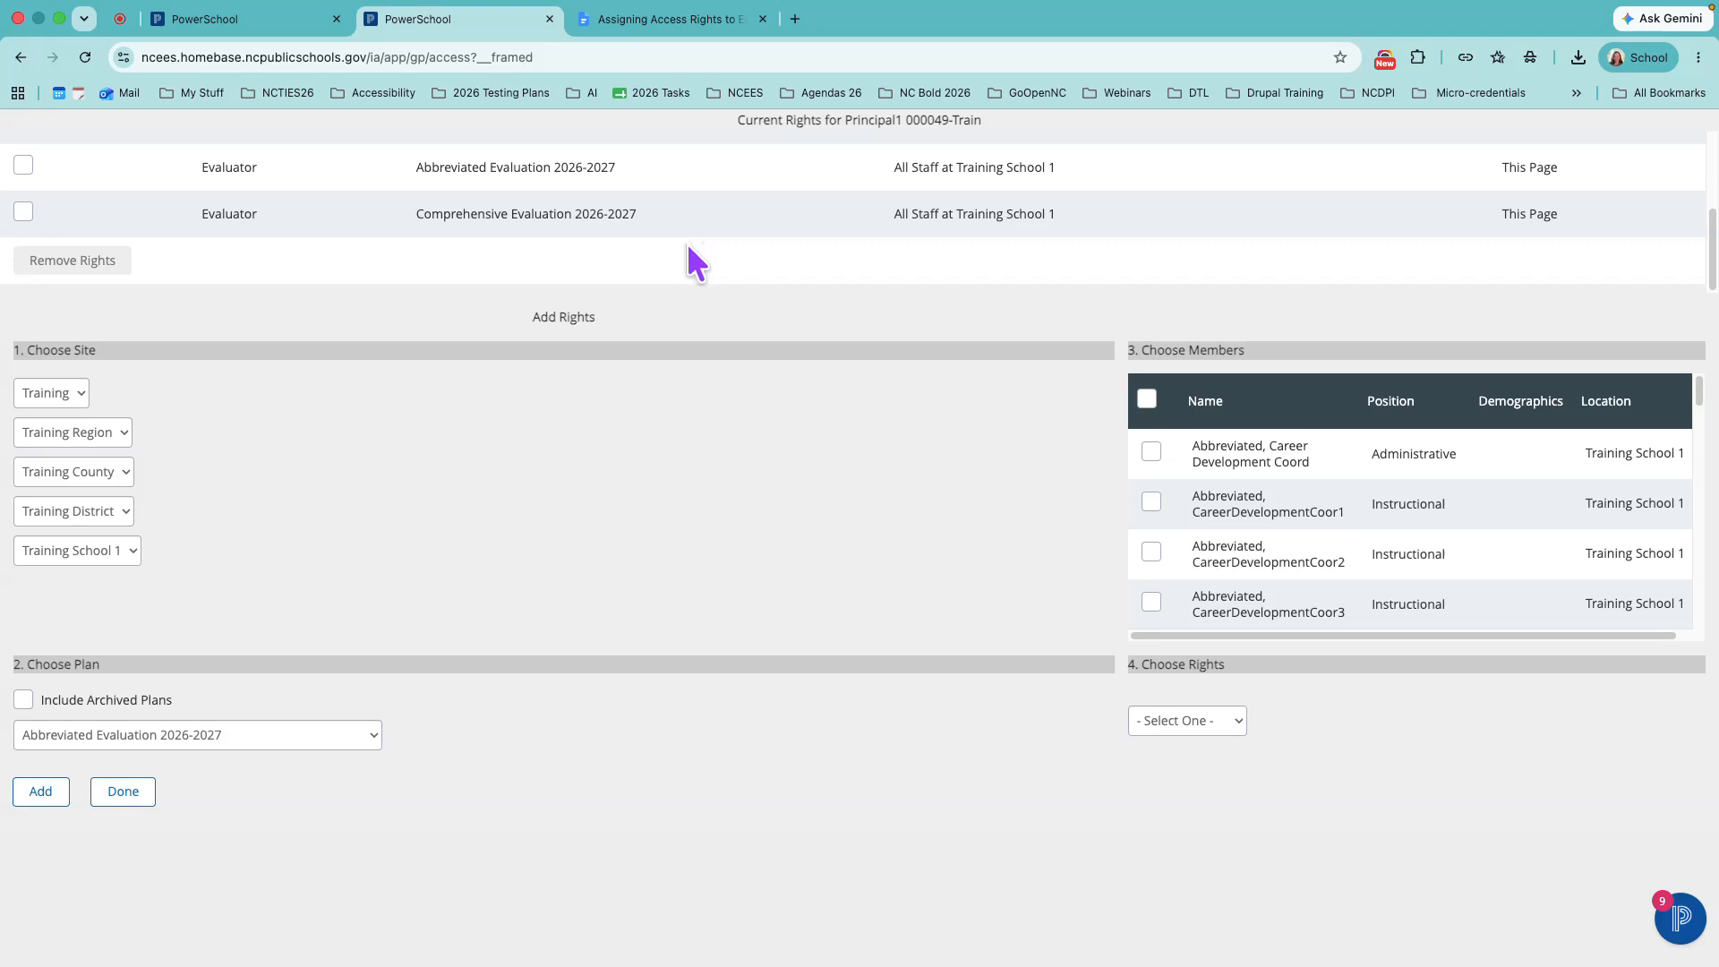
- Review the principal's updated rights list and check the source of rights for each entry
scroll(685, 238, "up", 2)
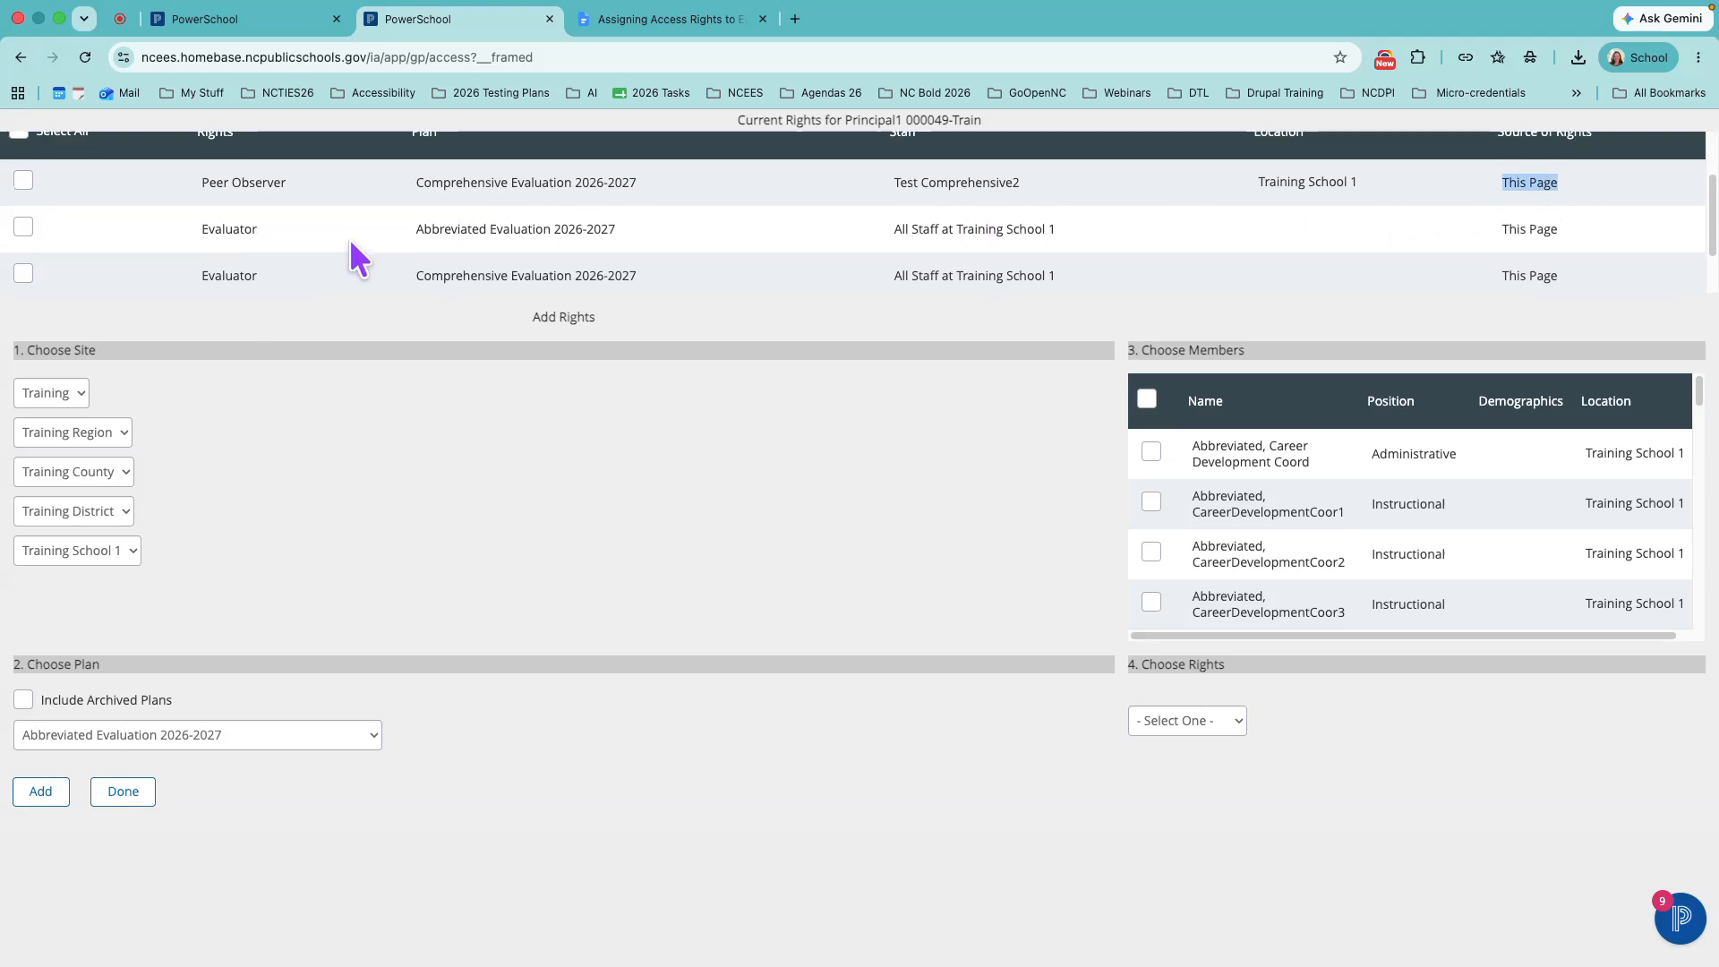
scroll(351, 242, "up", 1)
left_click_drag(1494, 161, 1602, 160)
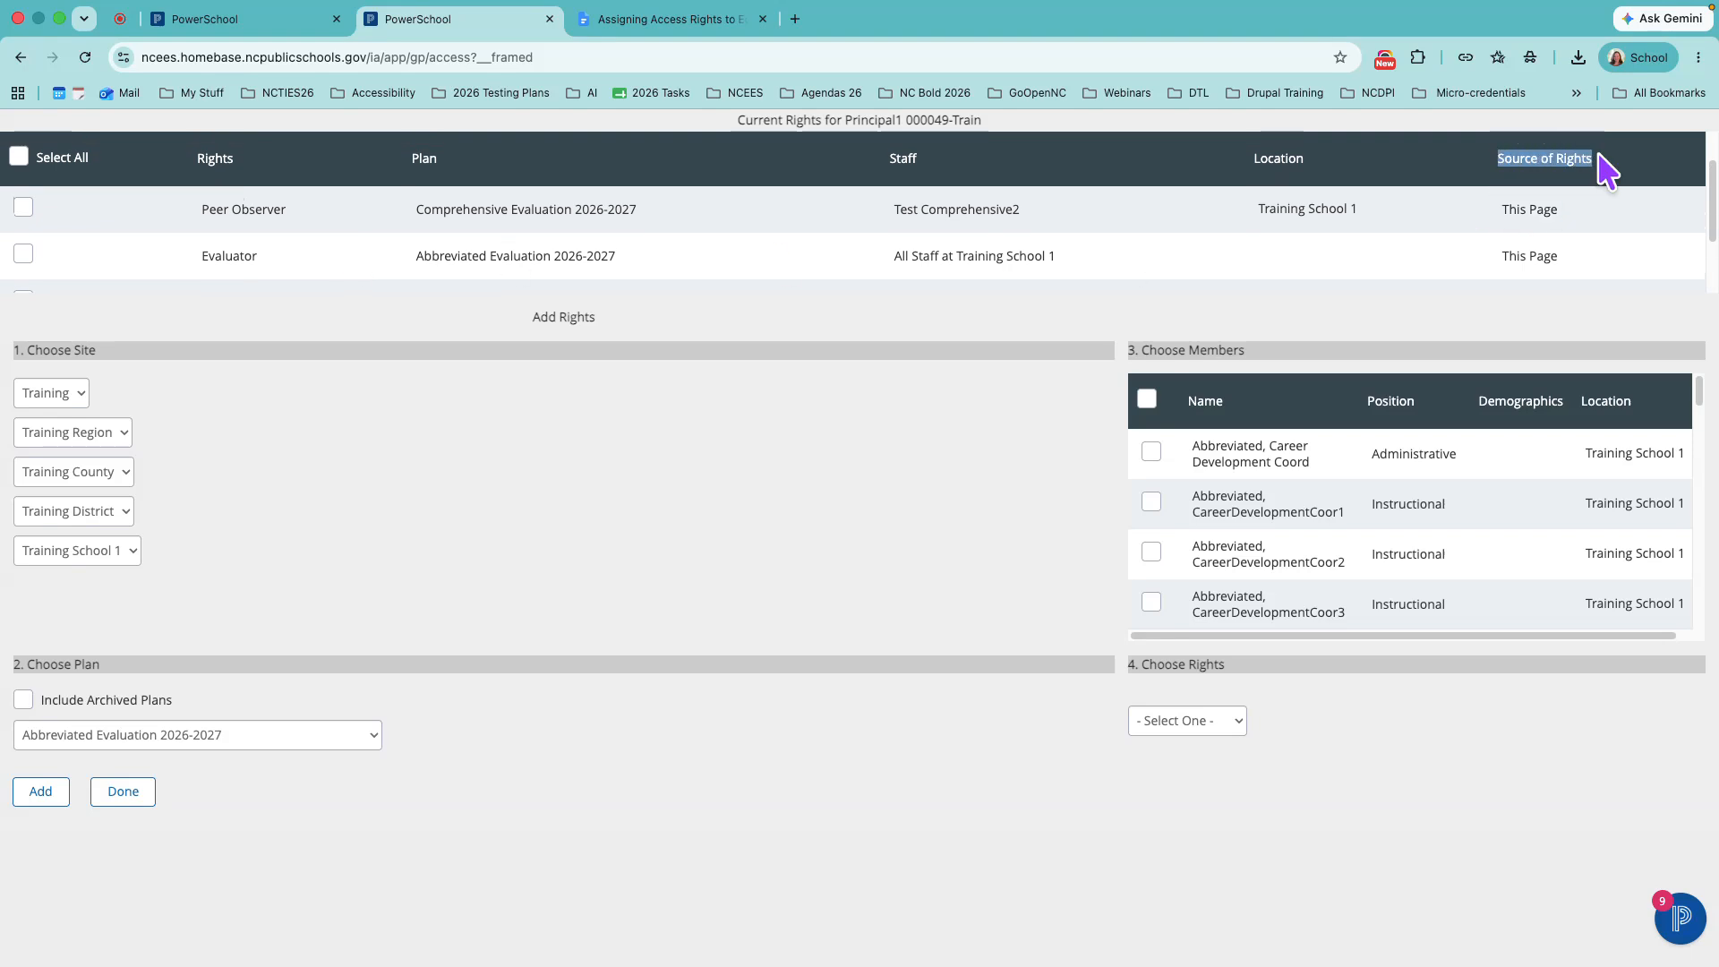
scroll(1482, 247, "down", 1)
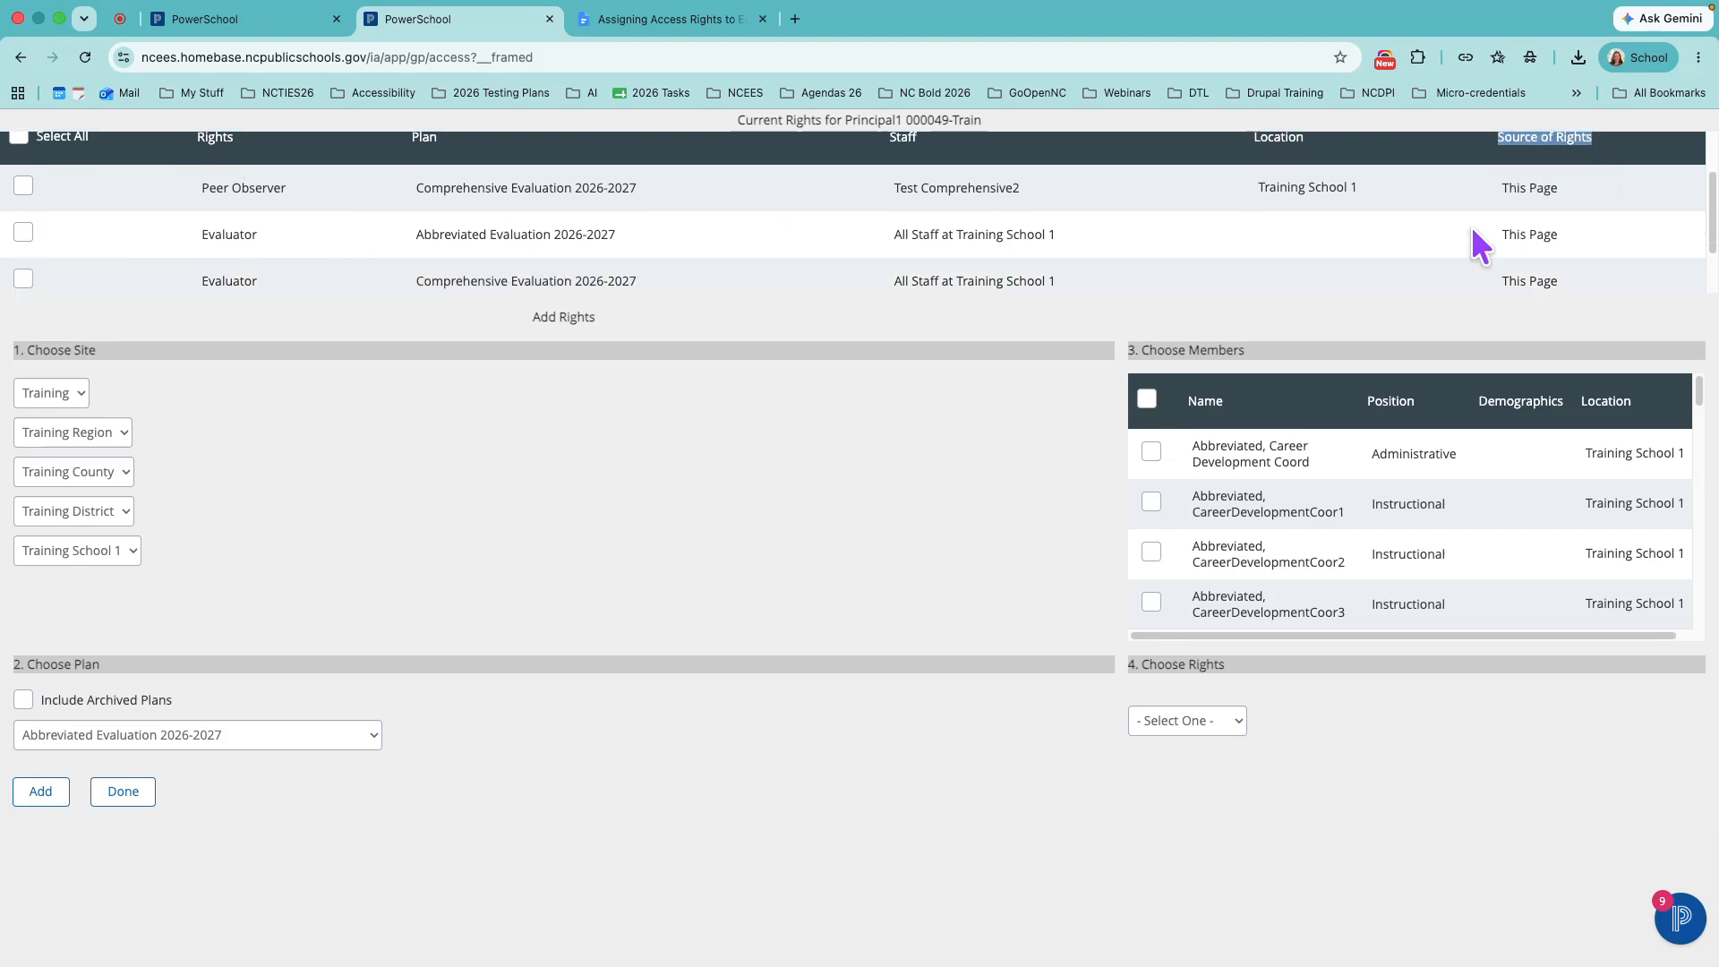
scroll(215, 152, "up", 2)
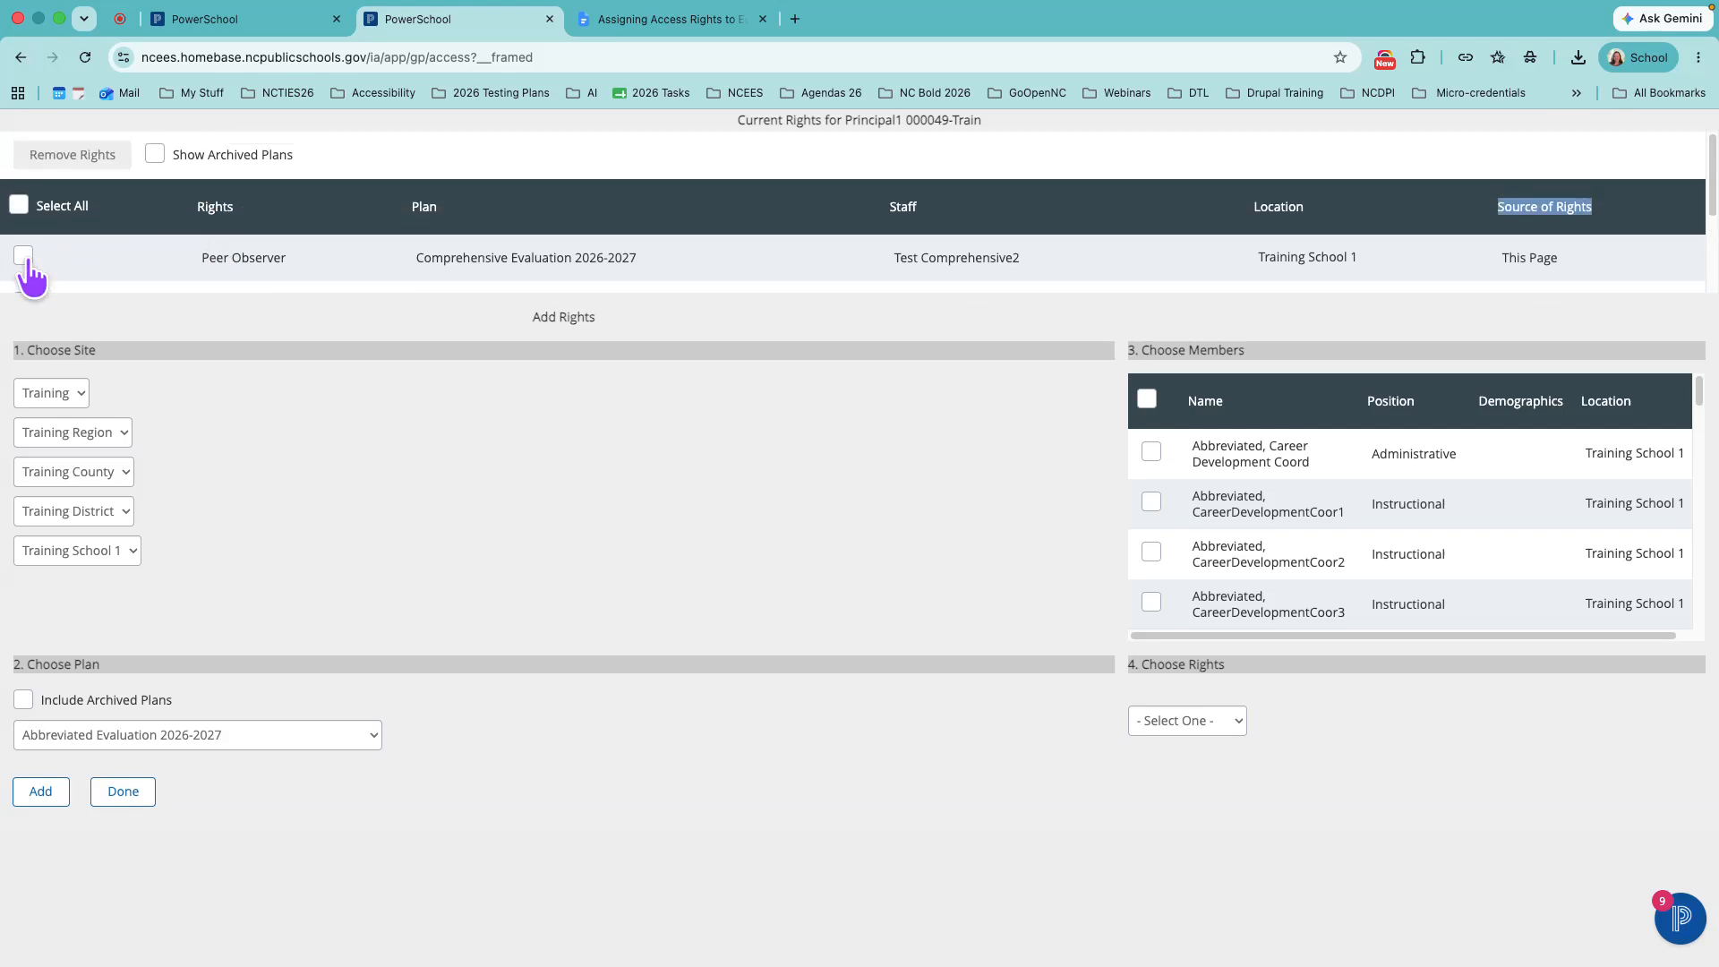
- Remove the principal's Peer Observer right on the Comprehensive Evaluation 2026-2027 plan and check the remaining rights
left_click_drag(21, 267, 52, 150)
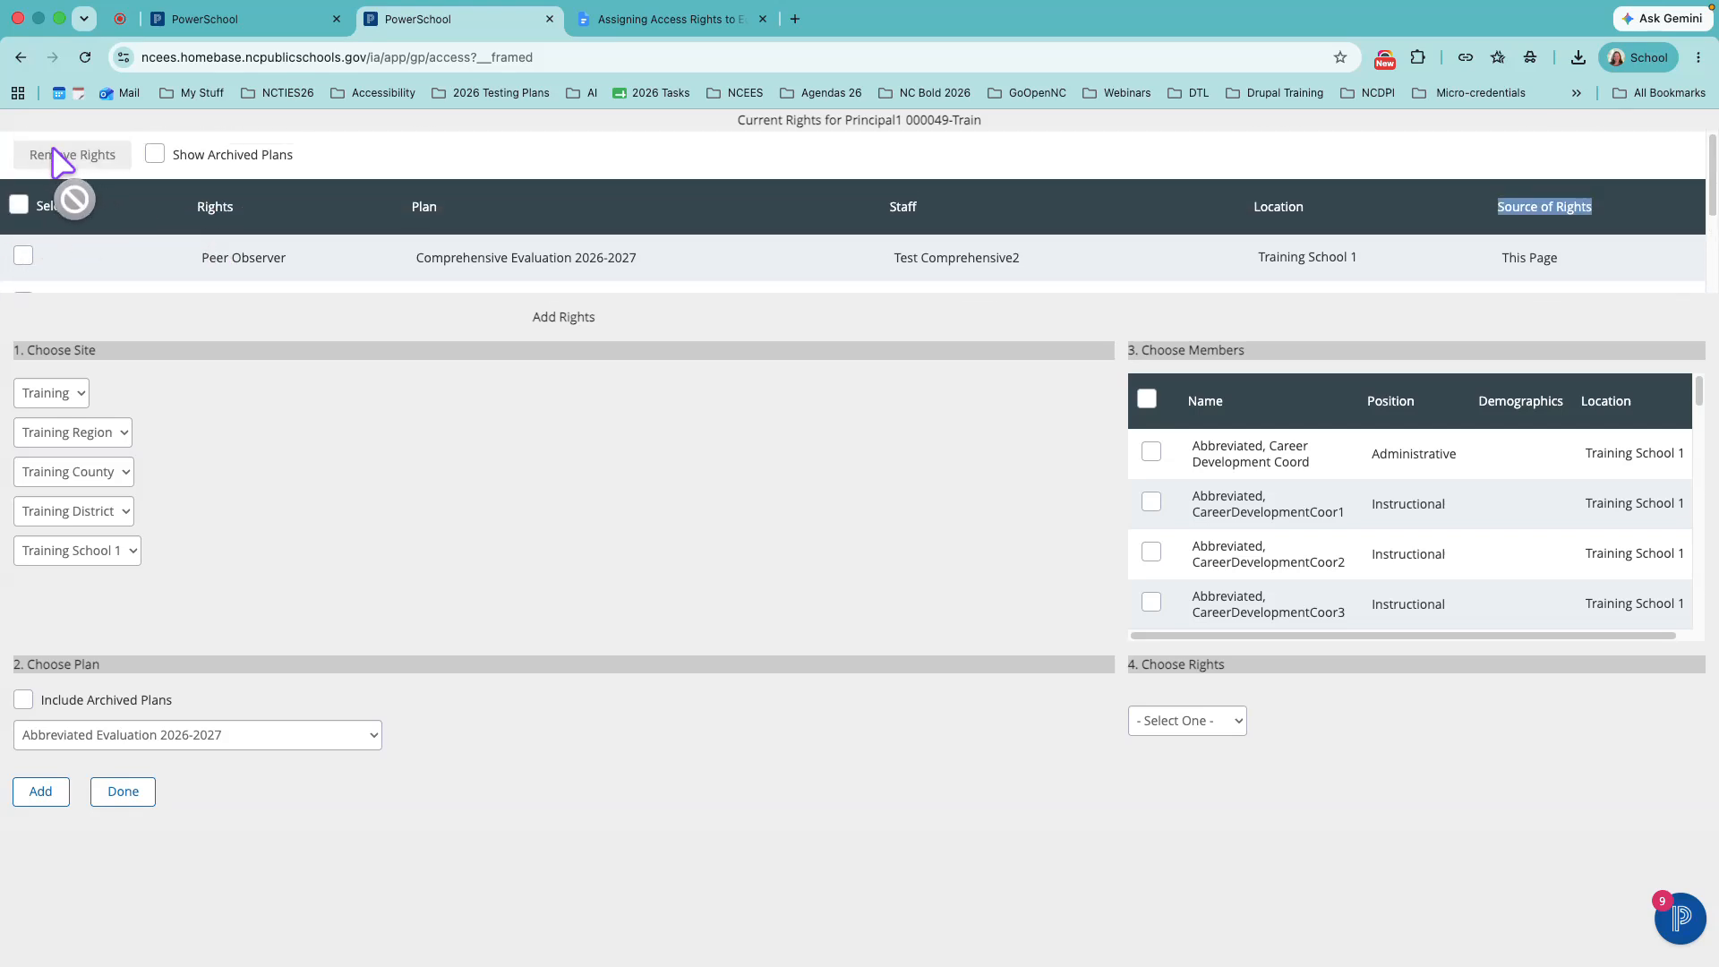
left_click(22, 258)
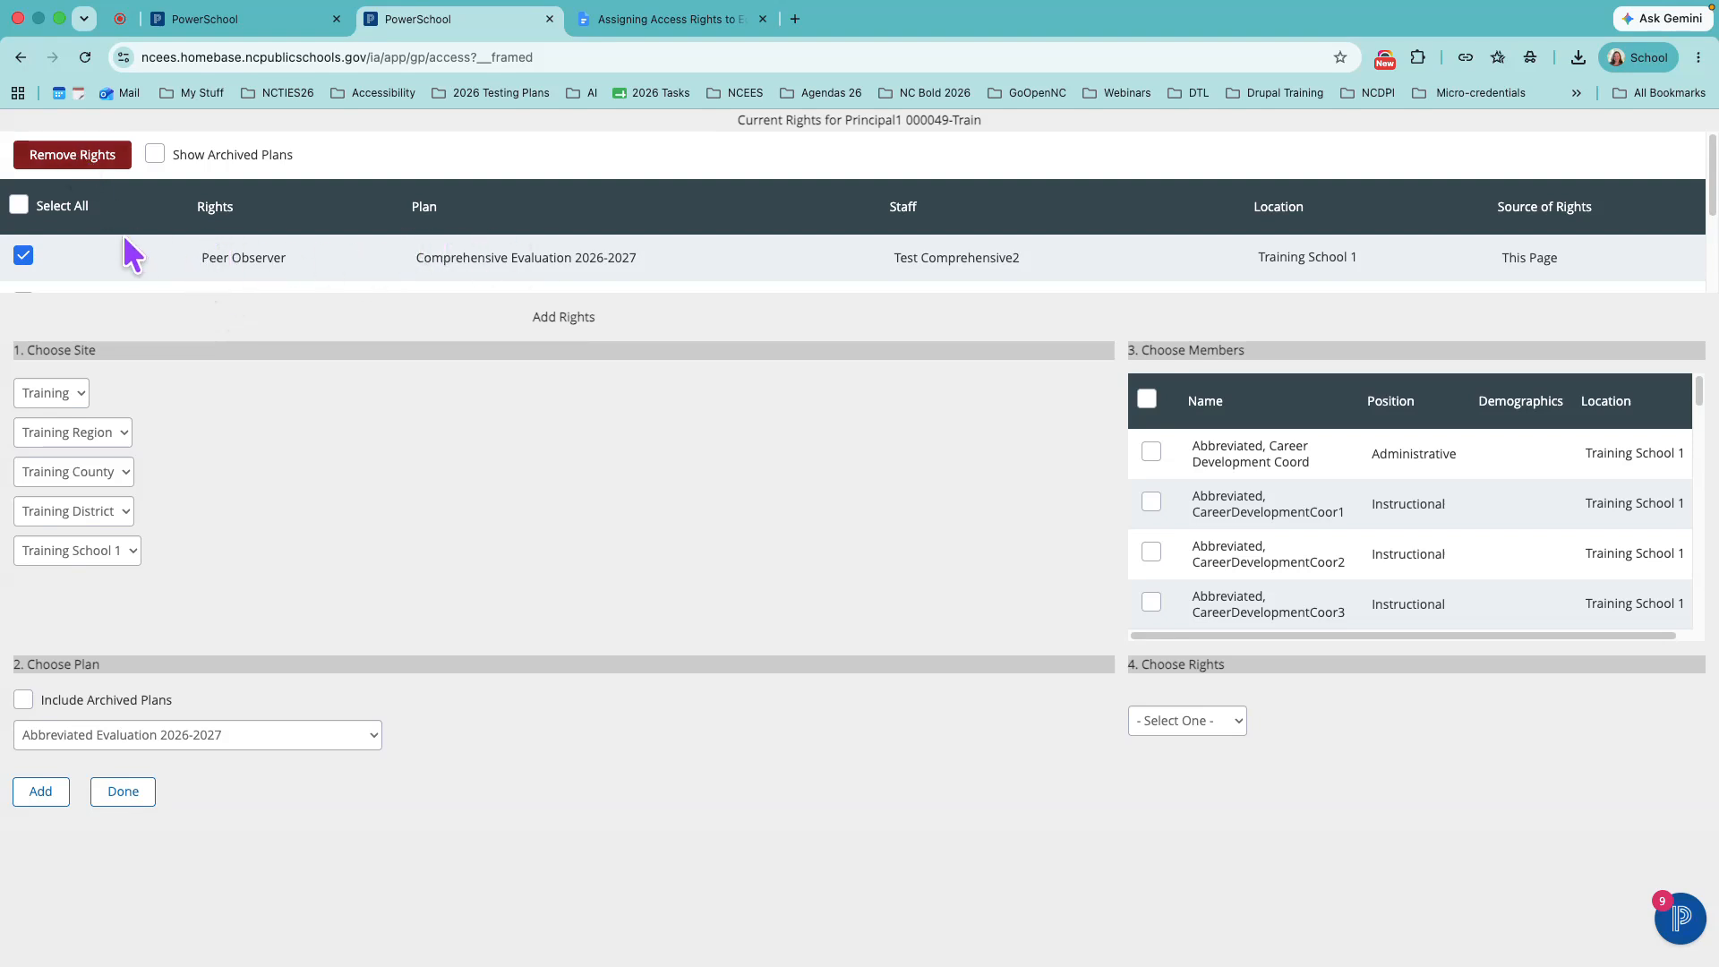
left_click(53, 161)
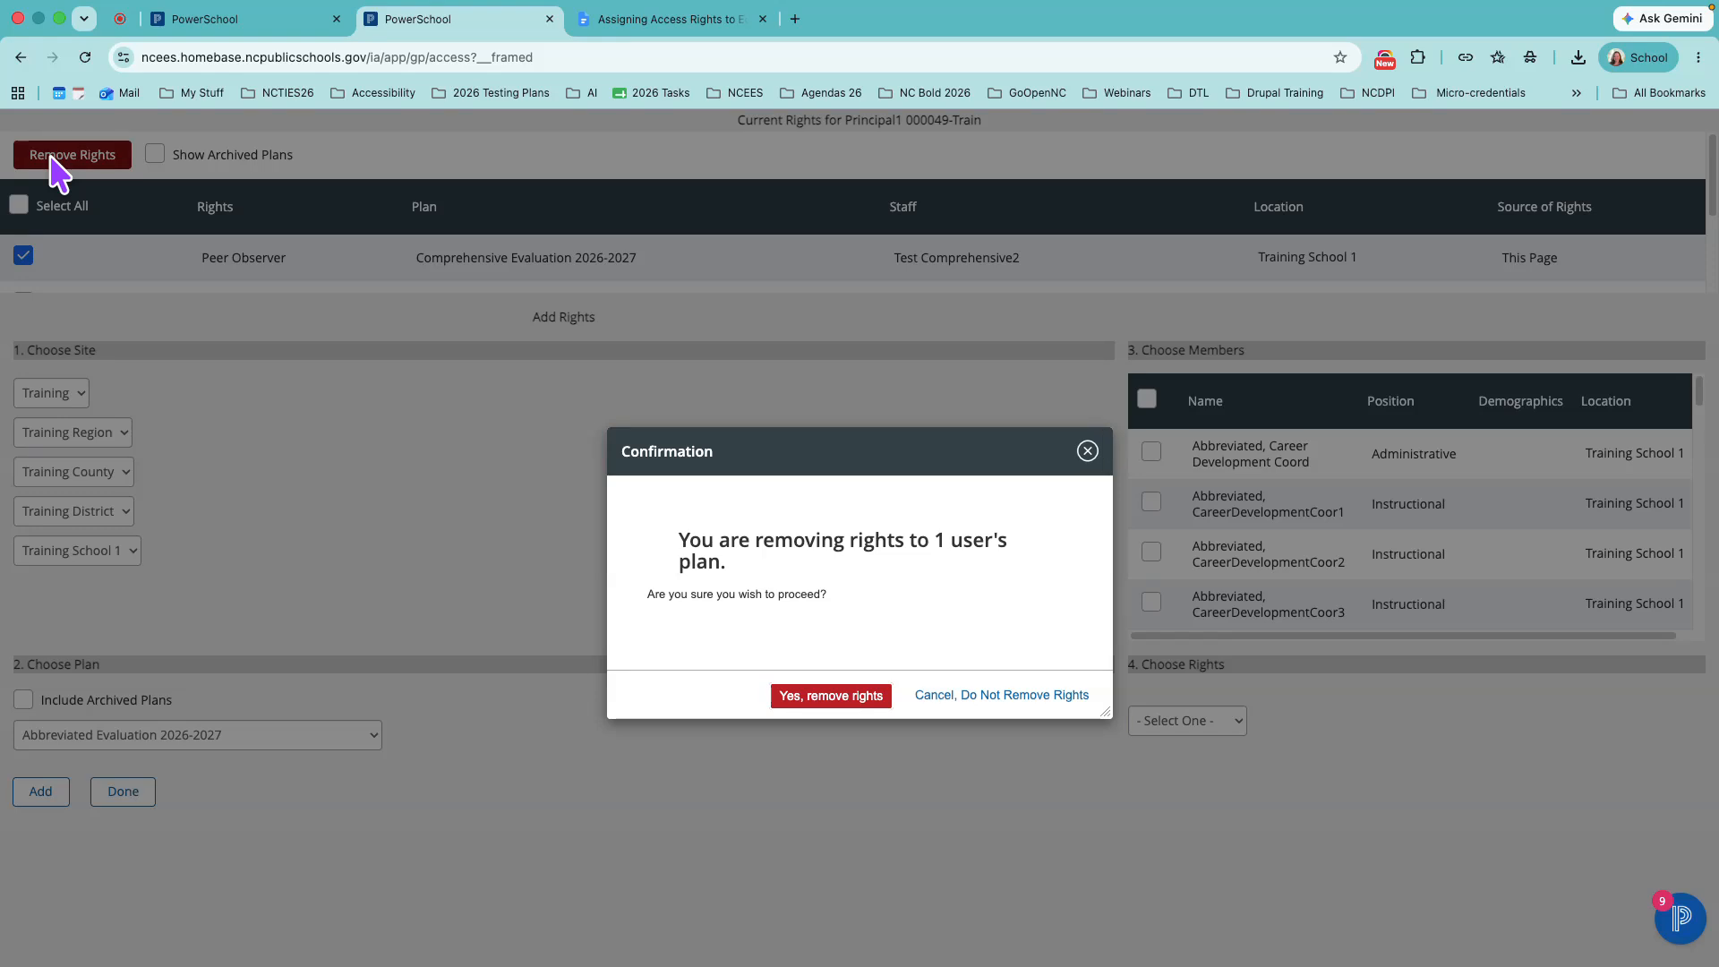
left_click(831, 697)
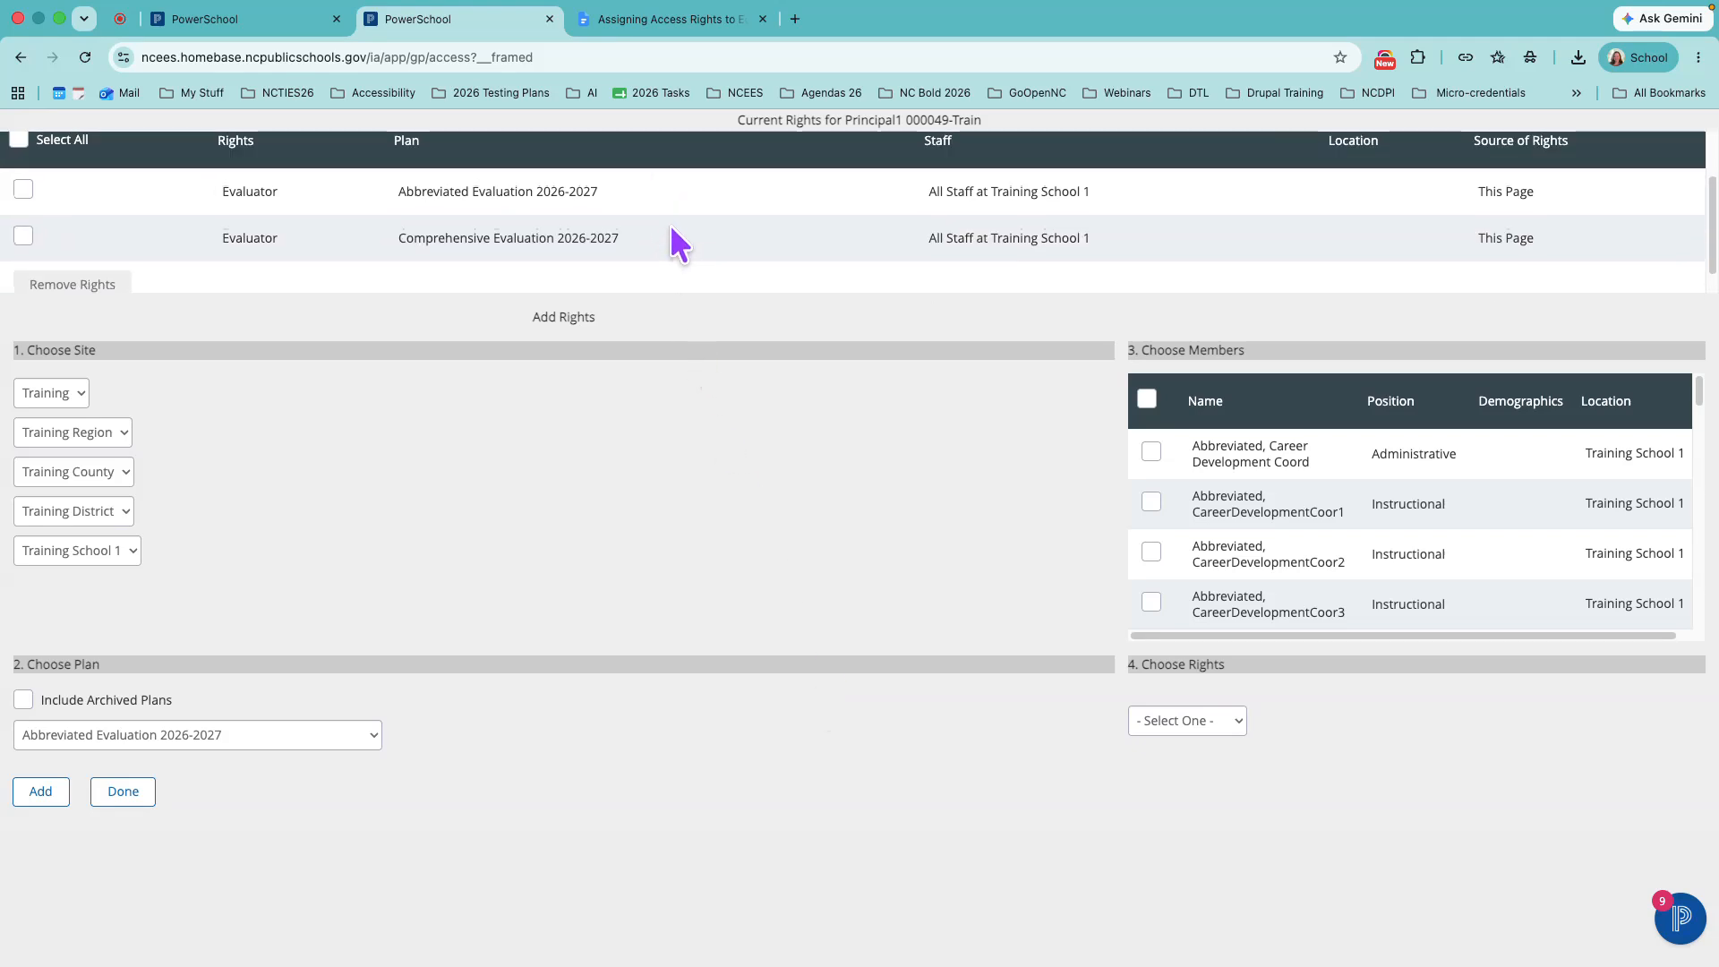
scroll(671, 230, "down", 1)
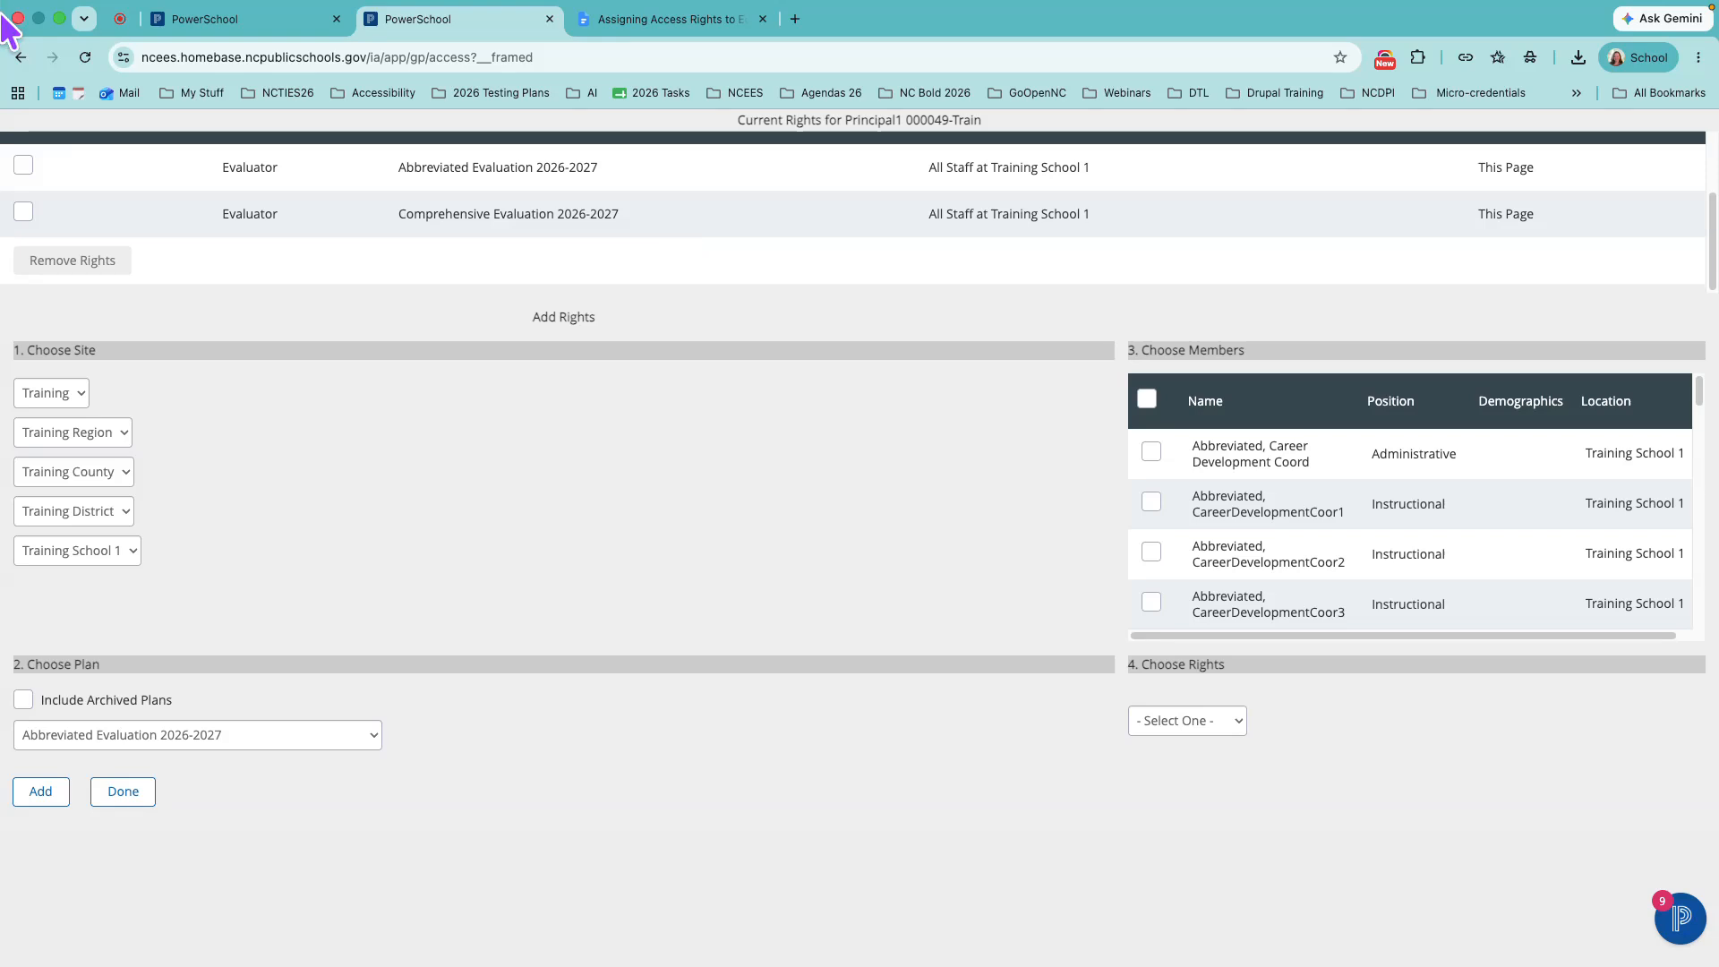
left_click(116, 20)
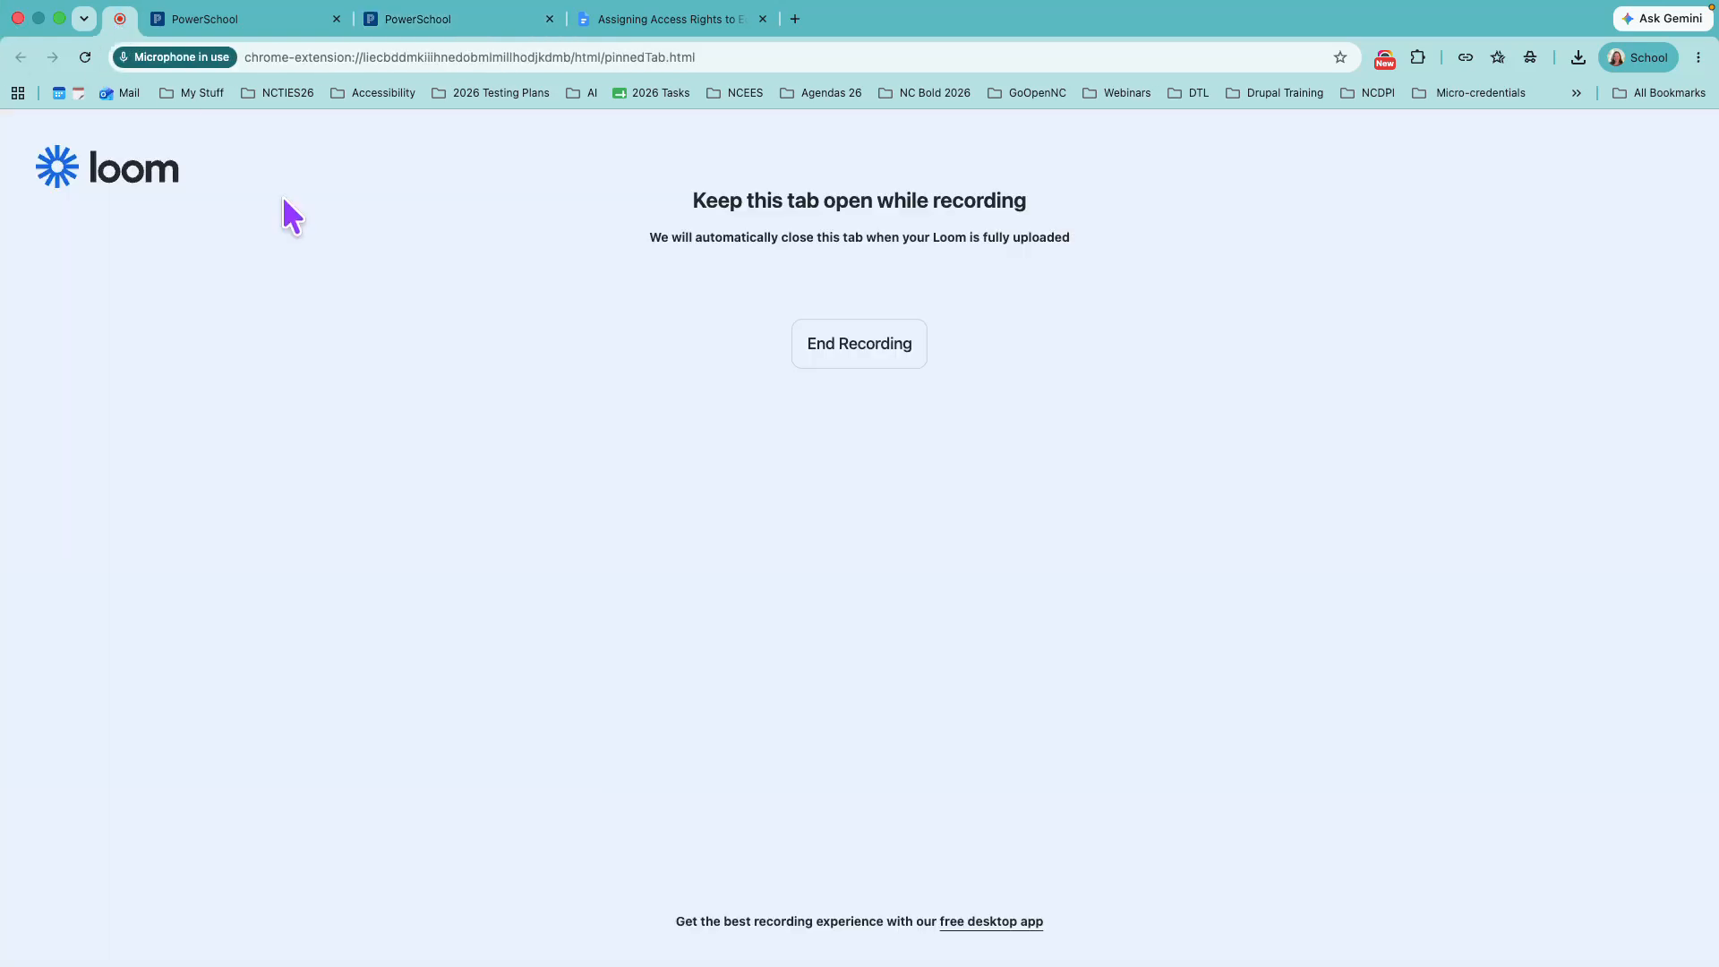